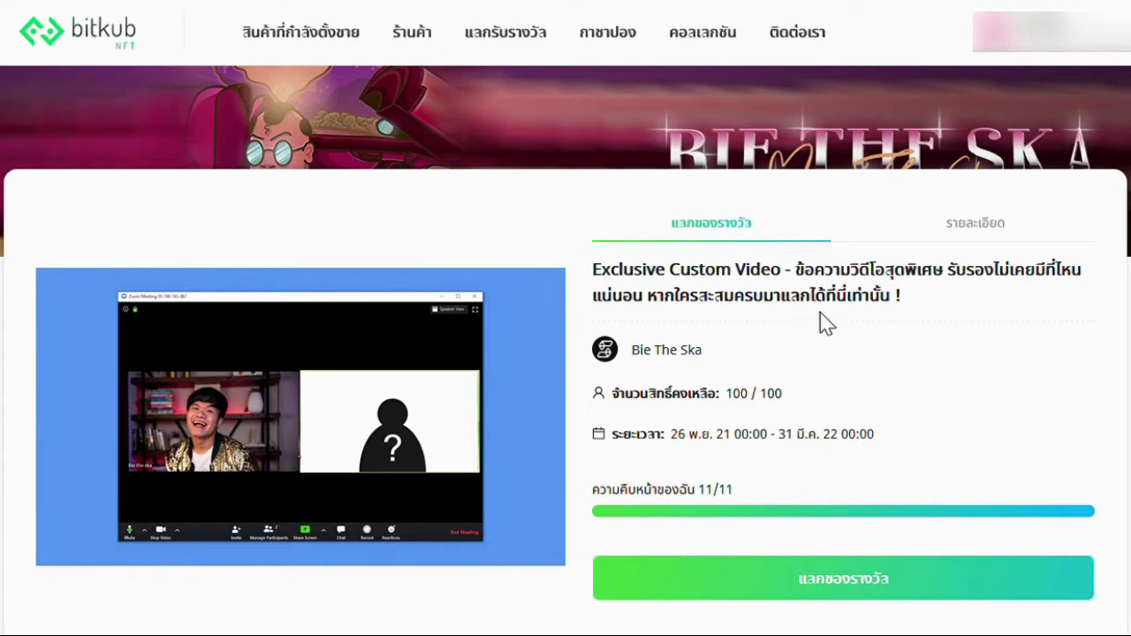
Review the redemption details and conditions of the Bie The Ska Exclusive Custom Video reward
scroll(707, 408, "down", 2)
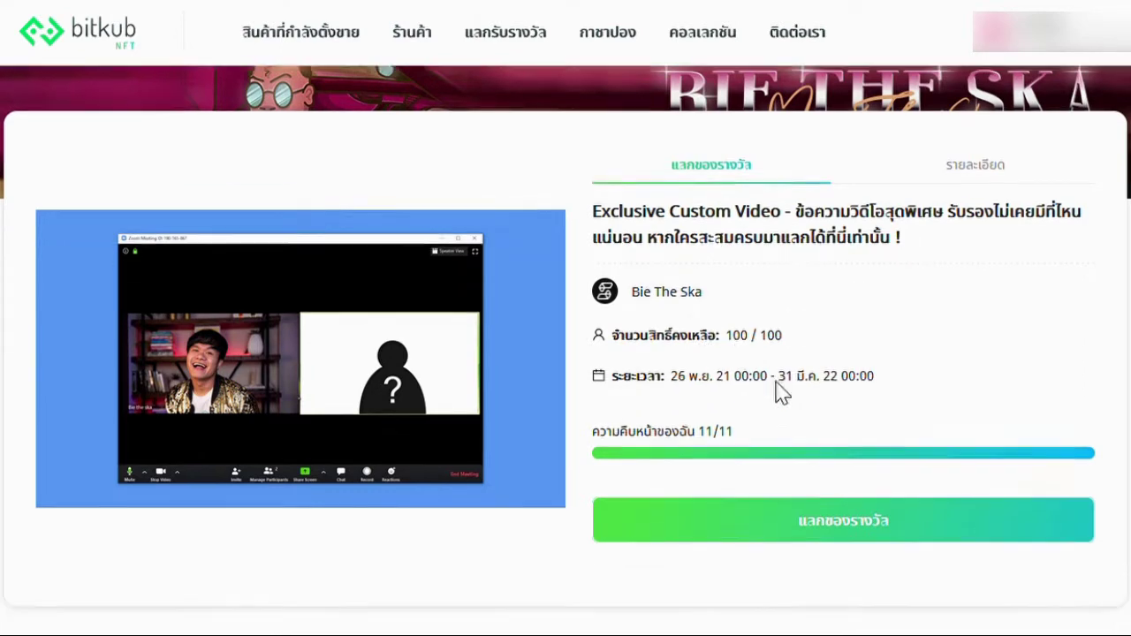
scroll(720, 321, "up", 1)
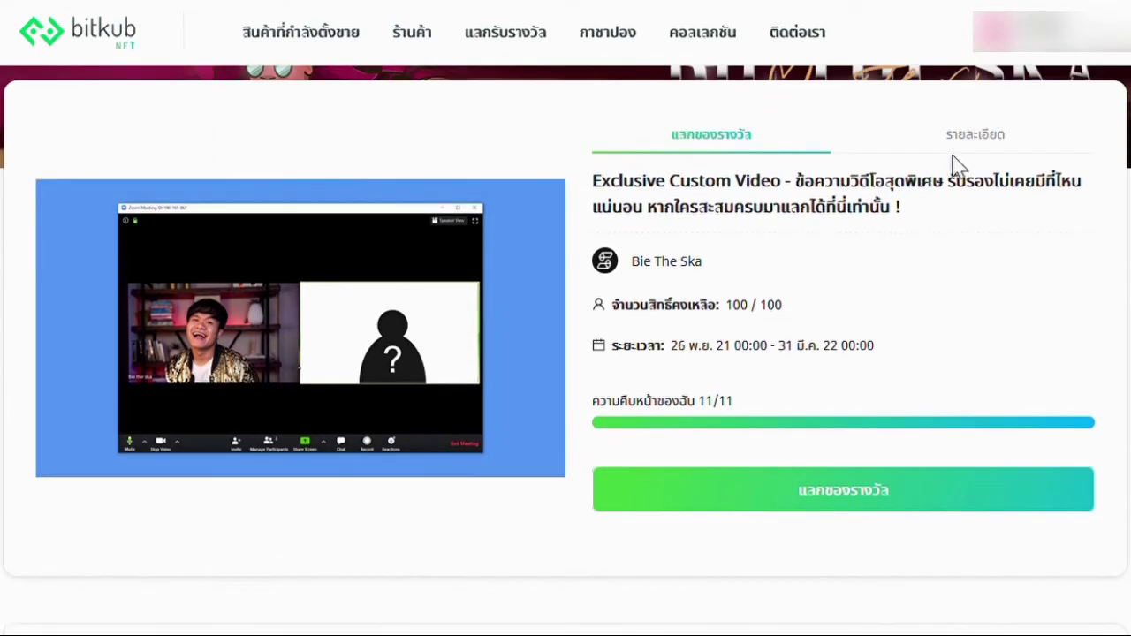
left_click(981, 143)
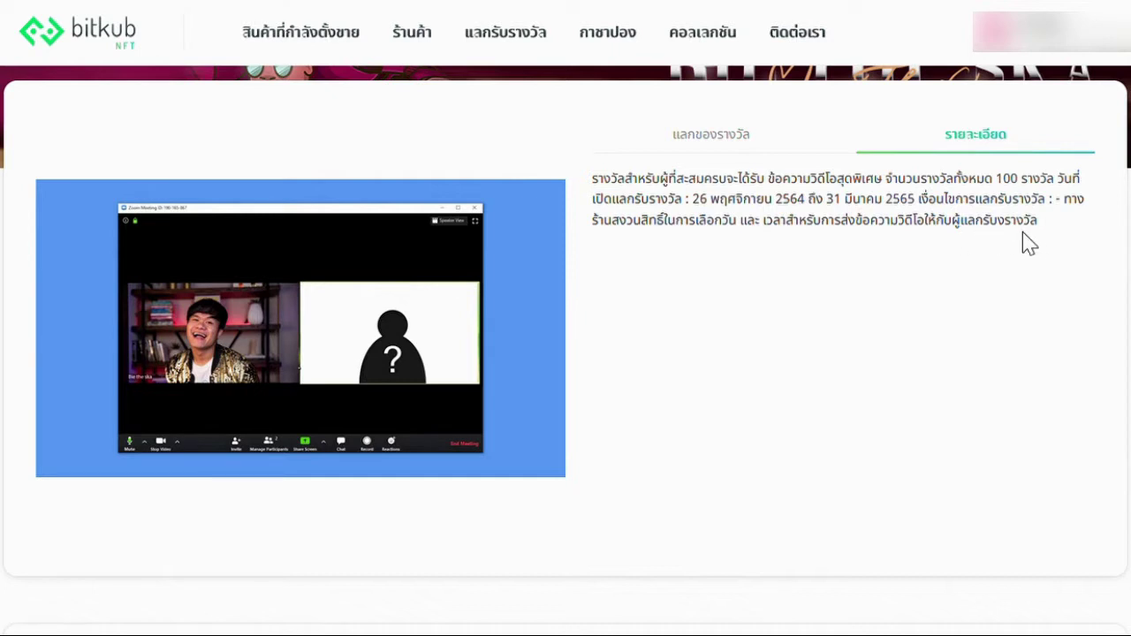
left_click(742, 137)
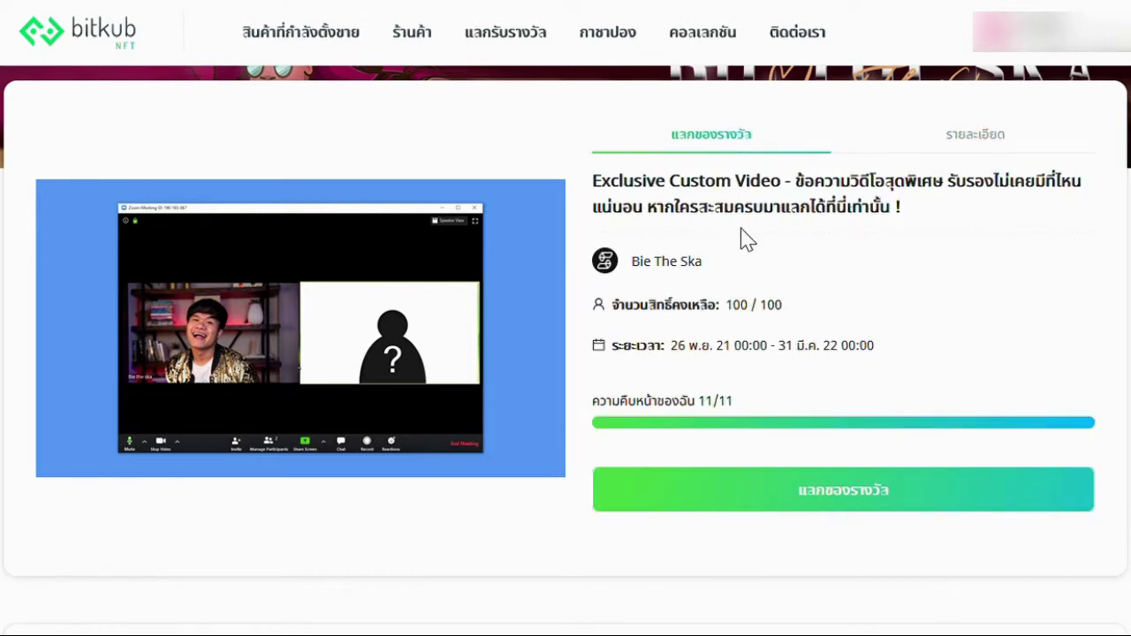
Show the NFTs required for the reward as a grid and look through all the cards
scroll(625, 237, "down", 7)
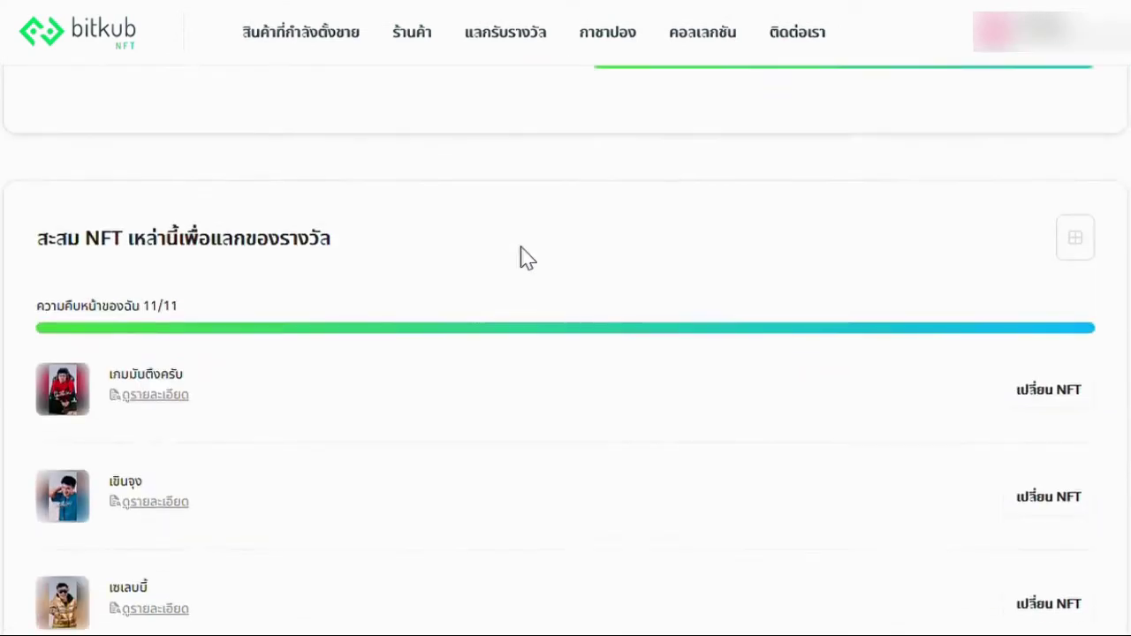
scroll(796, 230, "up", 1)
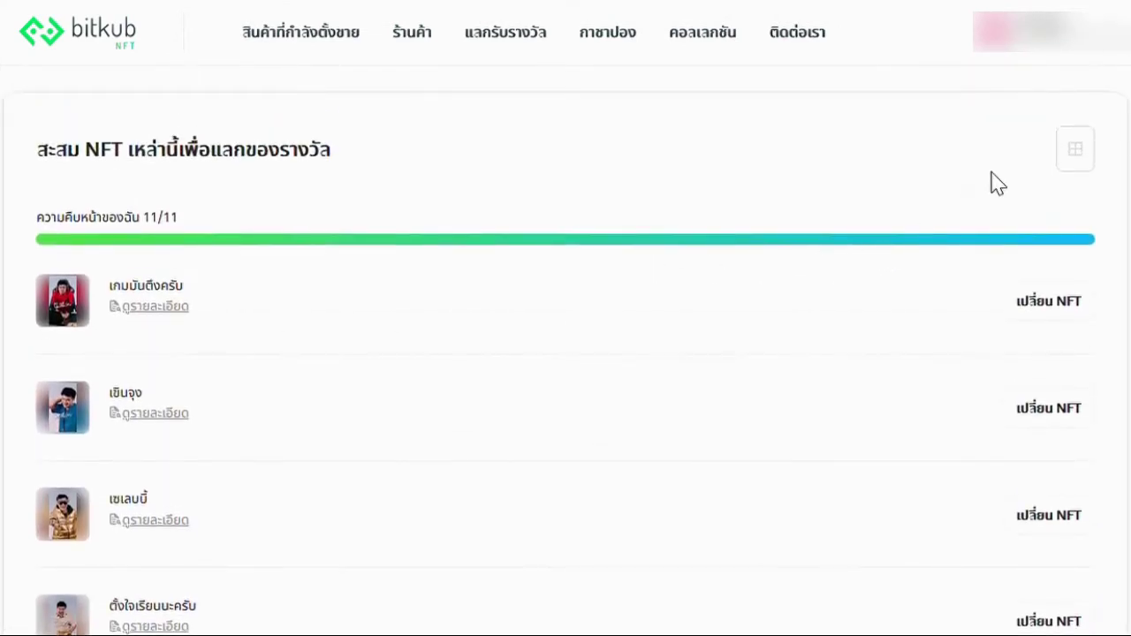
left_click(1092, 150)
scroll(893, 203, "down", 1)
scroll(551, 240, "up", 1)
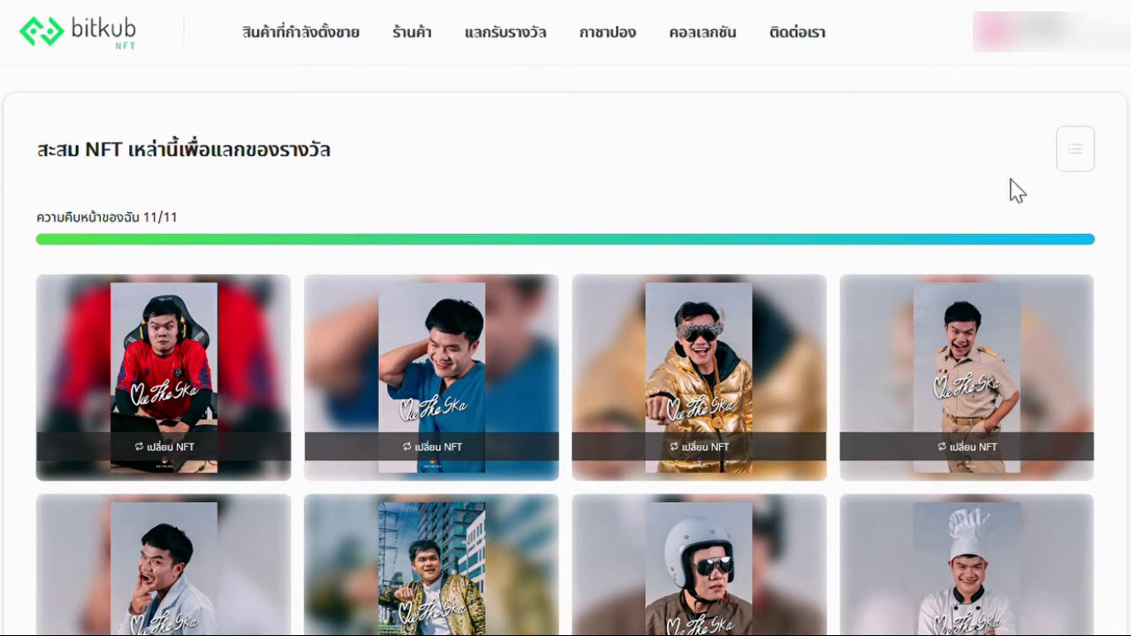
scroll(1116, 236, "down", 4)
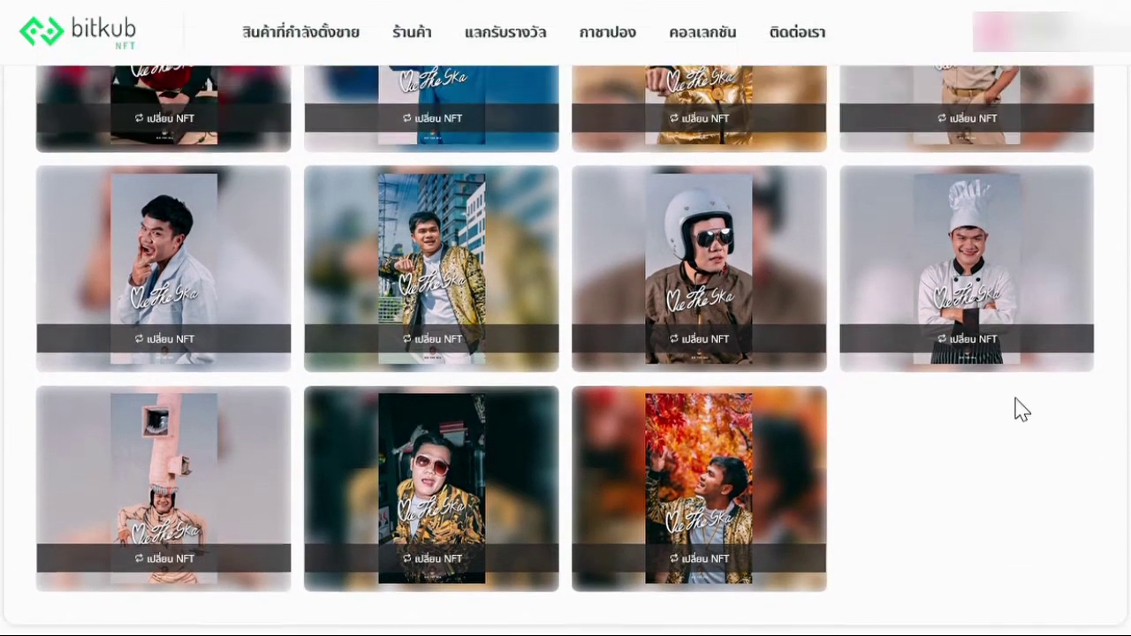
scroll(1023, 411, "up", 1)
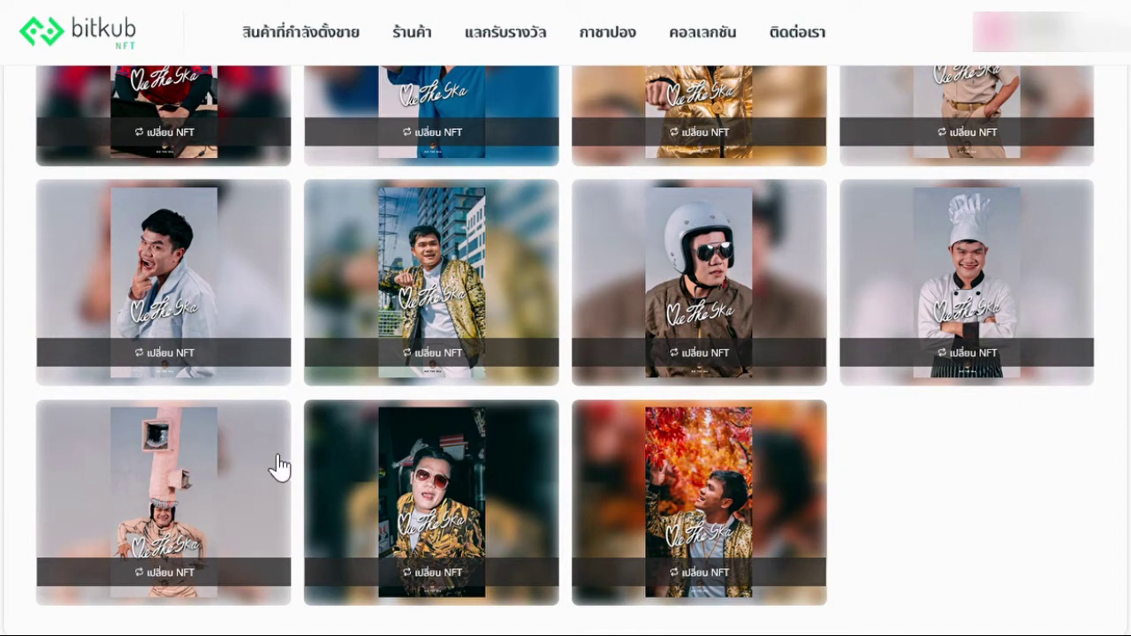
scroll(840, 491, "up", 1)
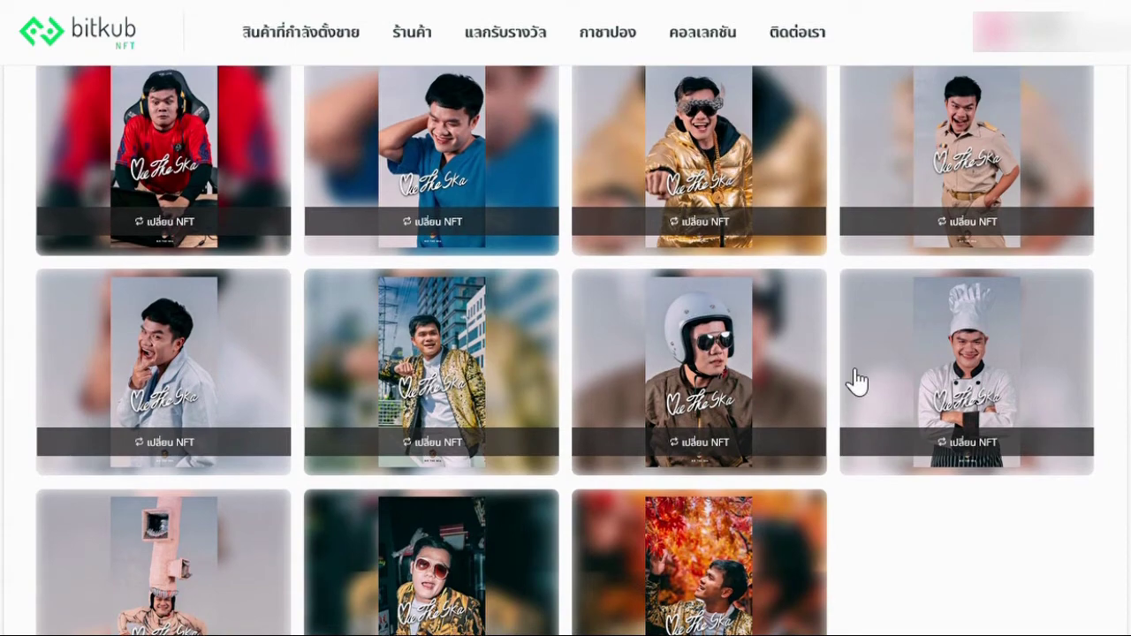
Choose TokenID 2171 as the NFT to redeem for the red gaming-shirt card
scroll(854, 379, "up", 1)
left_click(161, 229)
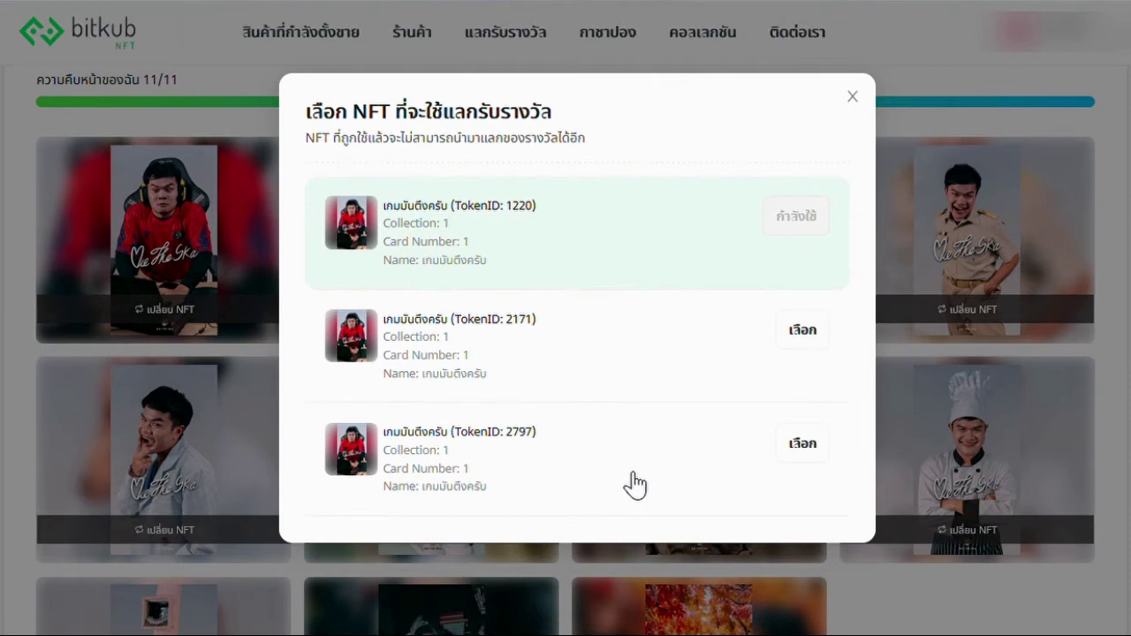
left_click(803, 332)
left_click(853, 97)
Check which NFT is in use for the red gaming-shirt card
left_click(440, 238)
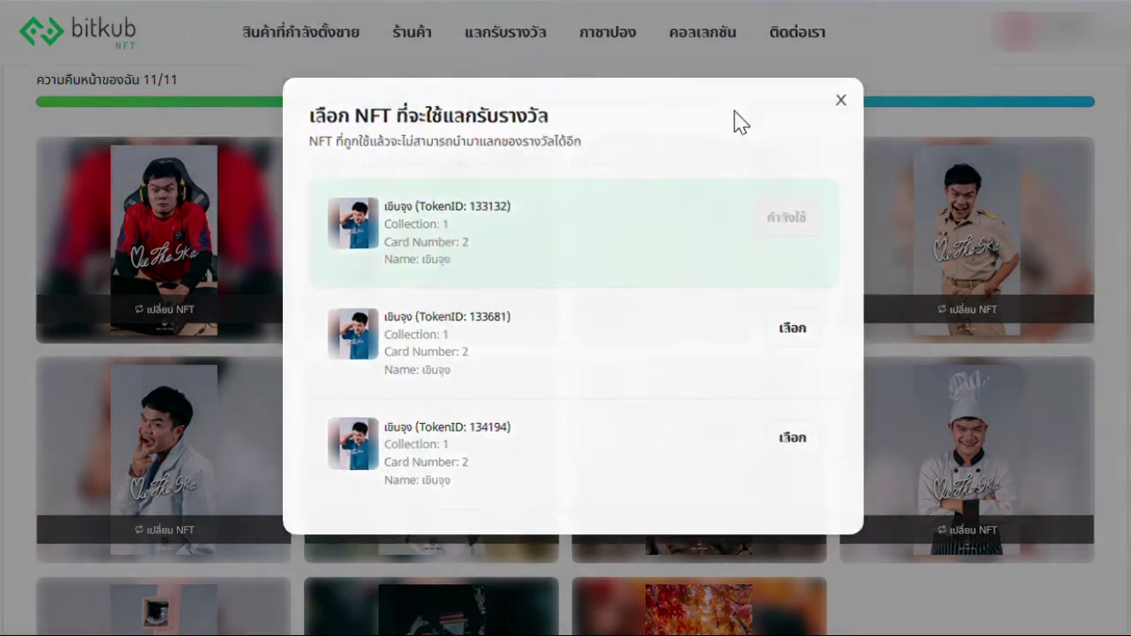
left_click(230, 216)
left_click(267, 220)
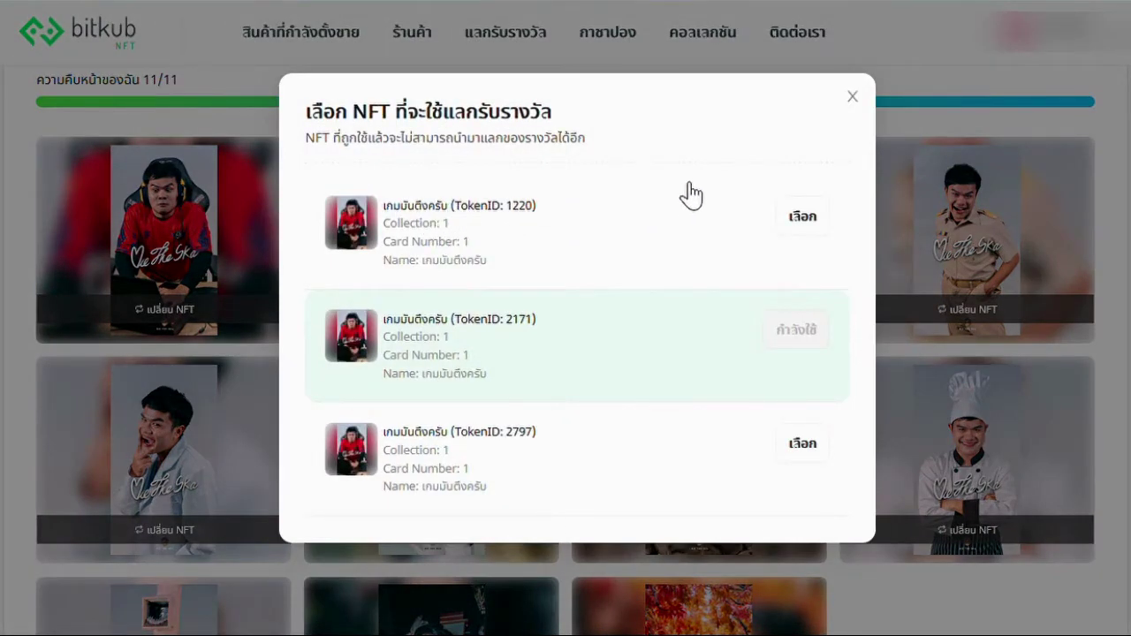
left_click(854, 98)
Choose TokenID 133681 as the NFT to redeem for the blue-shirt card
left_click(461, 217)
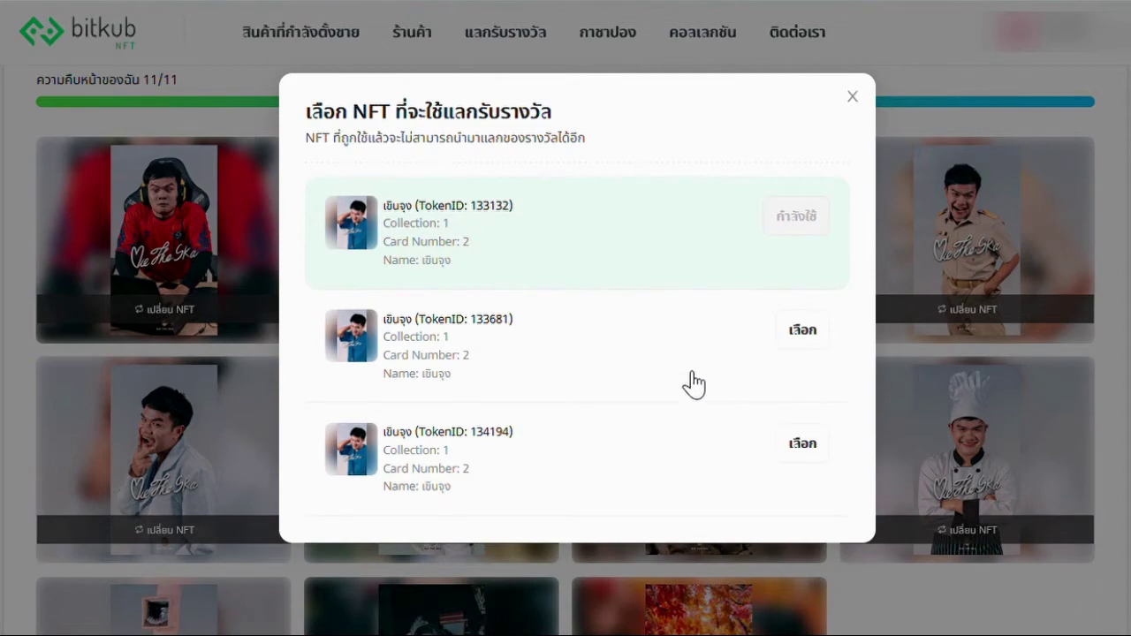
left_click(809, 330)
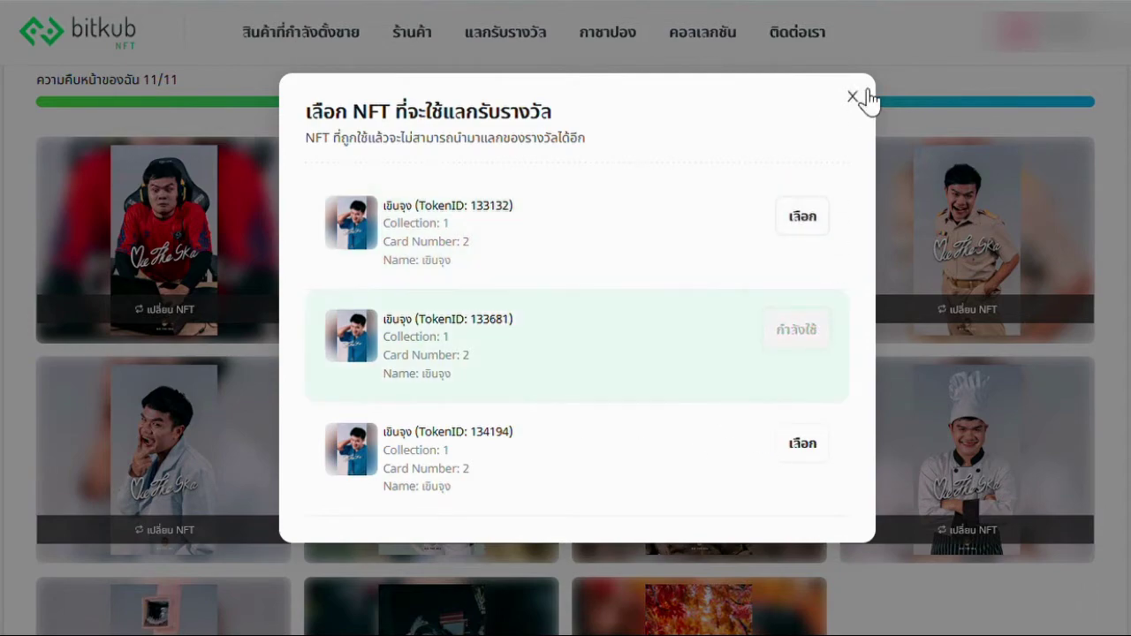
left_click(853, 97)
Check the gold-jacket celebrity card's available NFTs, and choose TokenID 265325 for the khaki-uniform card
left_click(727, 223)
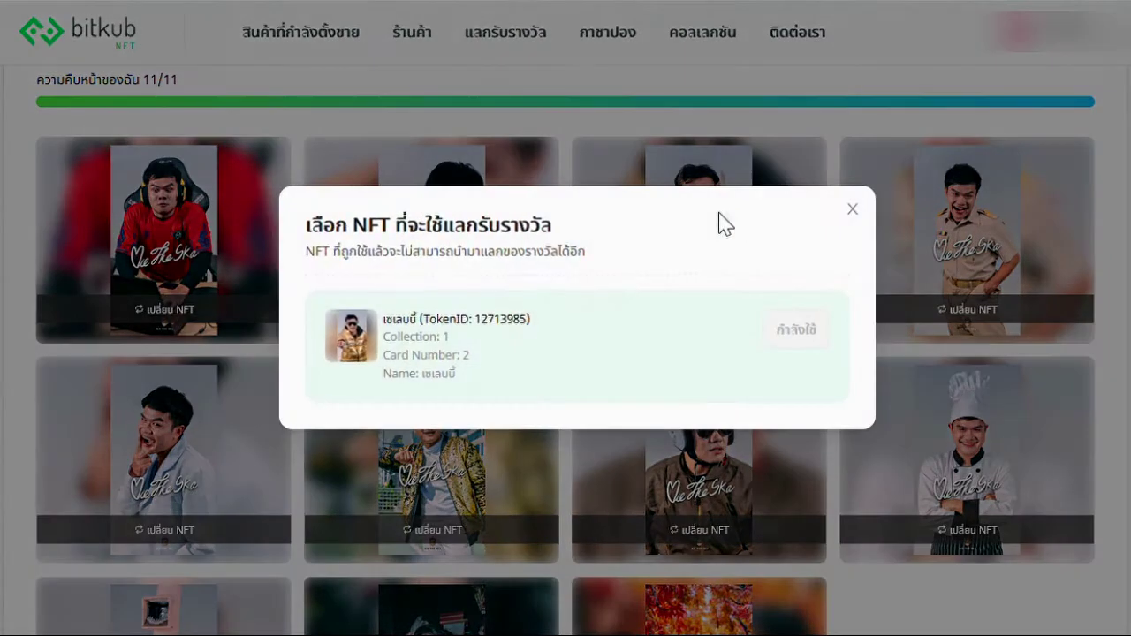
left_click(853, 209)
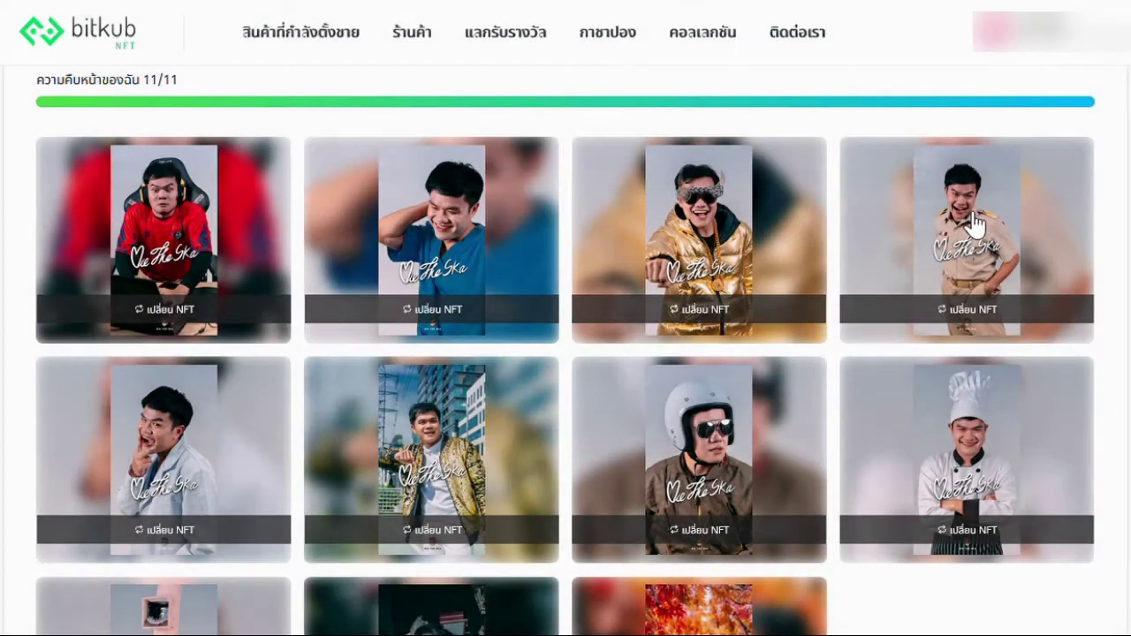
left_click(978, 216)
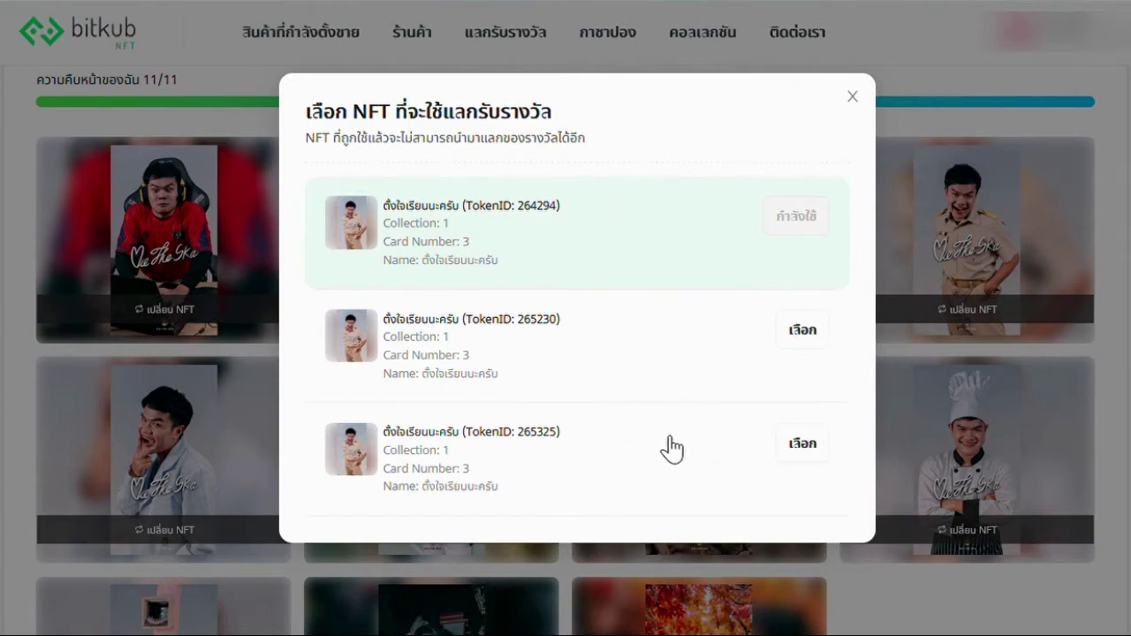
left_click(804, 447)
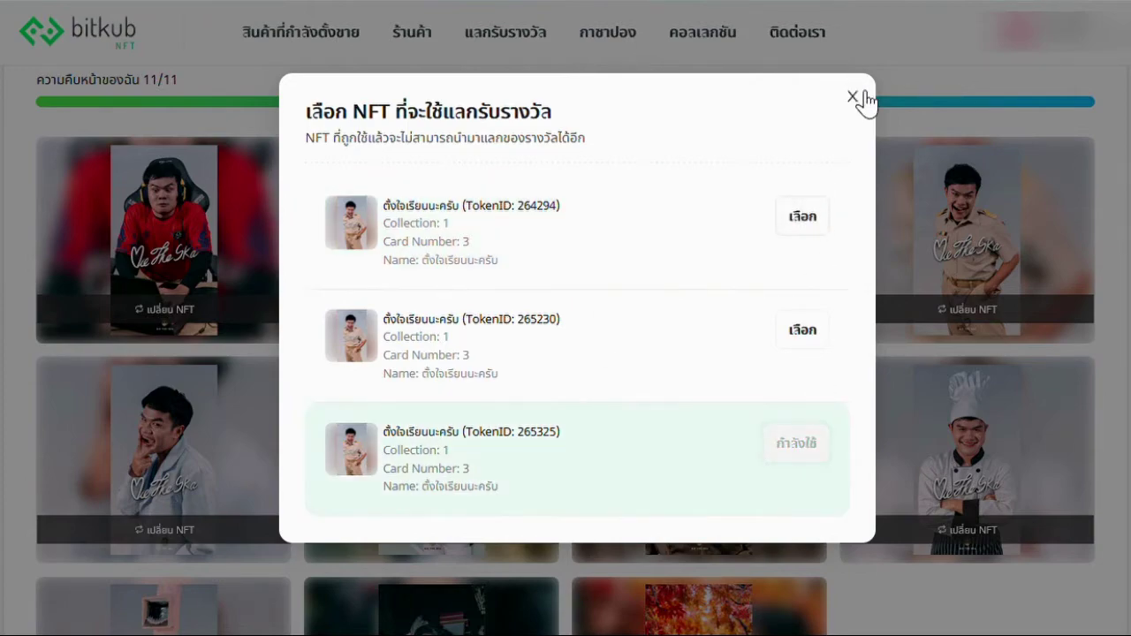
left_click(853, 96)
Recheck the gold-jacket celebrity card's NFTs, and choose TokenID 396110 for the light denim-jacket card
left_click(727, 222)
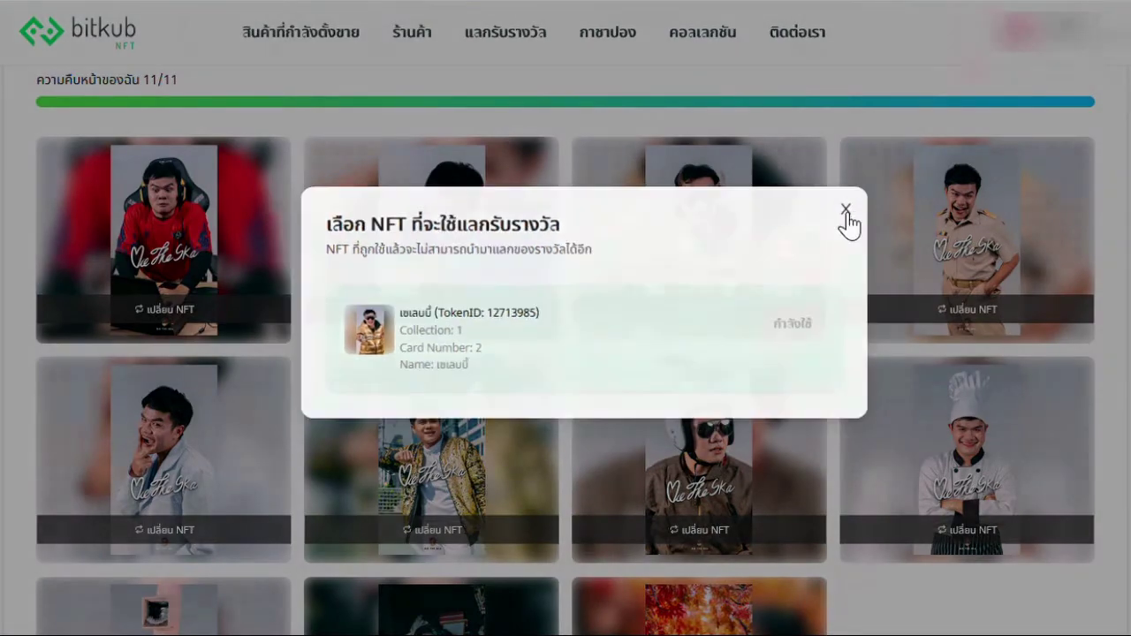
left_click(853, 210)
left_click(188, 412)
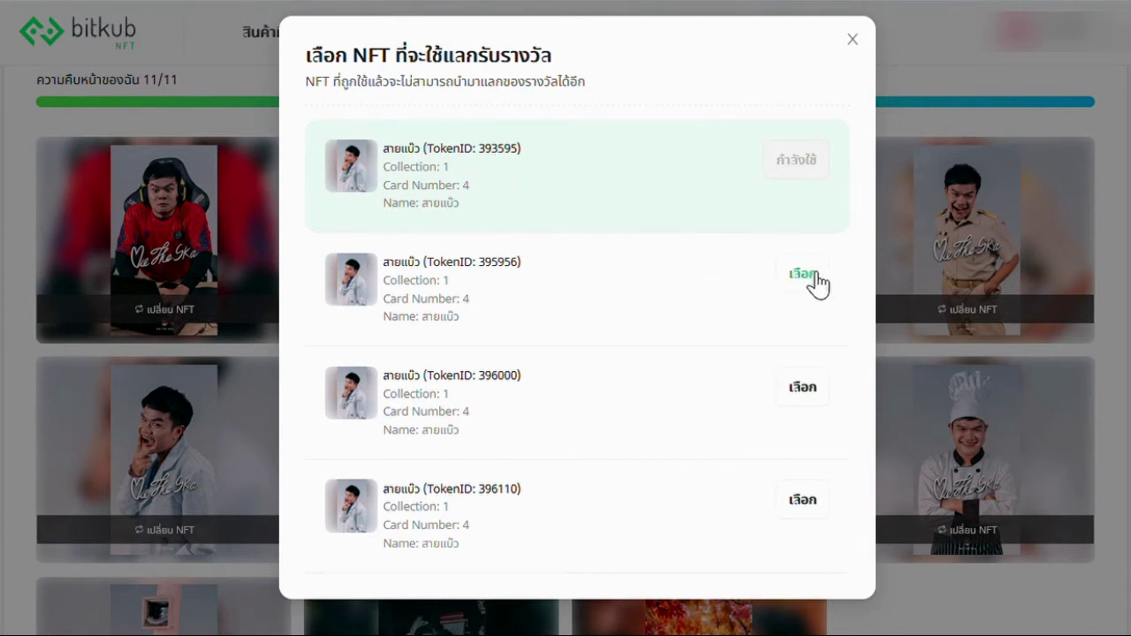
left_click(803, 500)
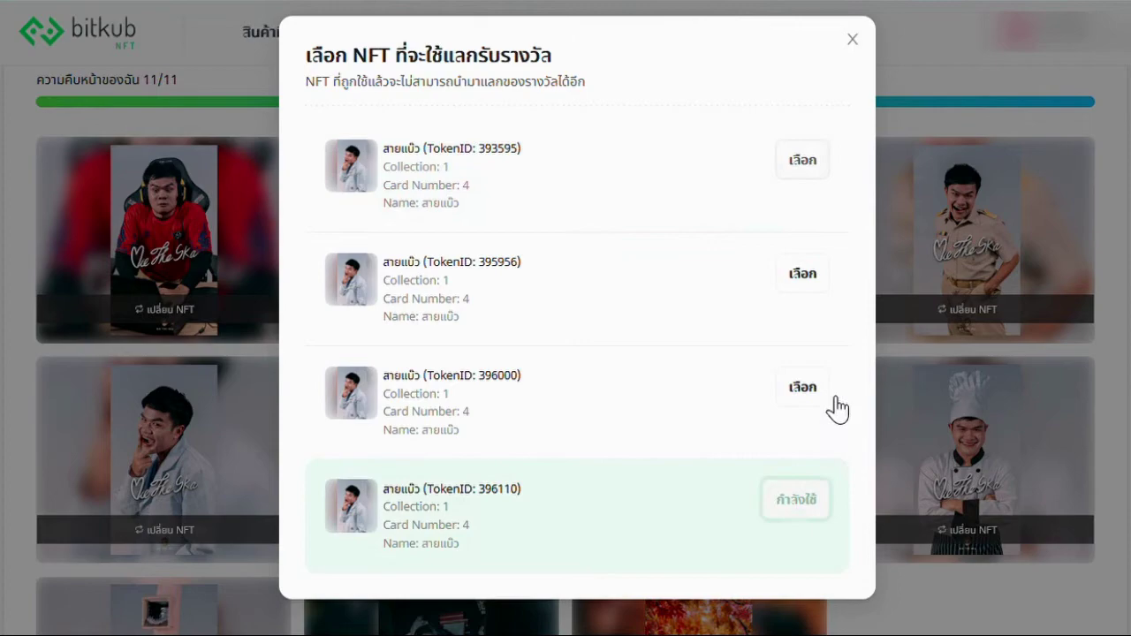
left_click(853, 39)
Choose TokenID 4194637 as the NFT to redeem for the card with the city buildings background
scroll(469, 442, "down", 2)
left_click(448, 296)
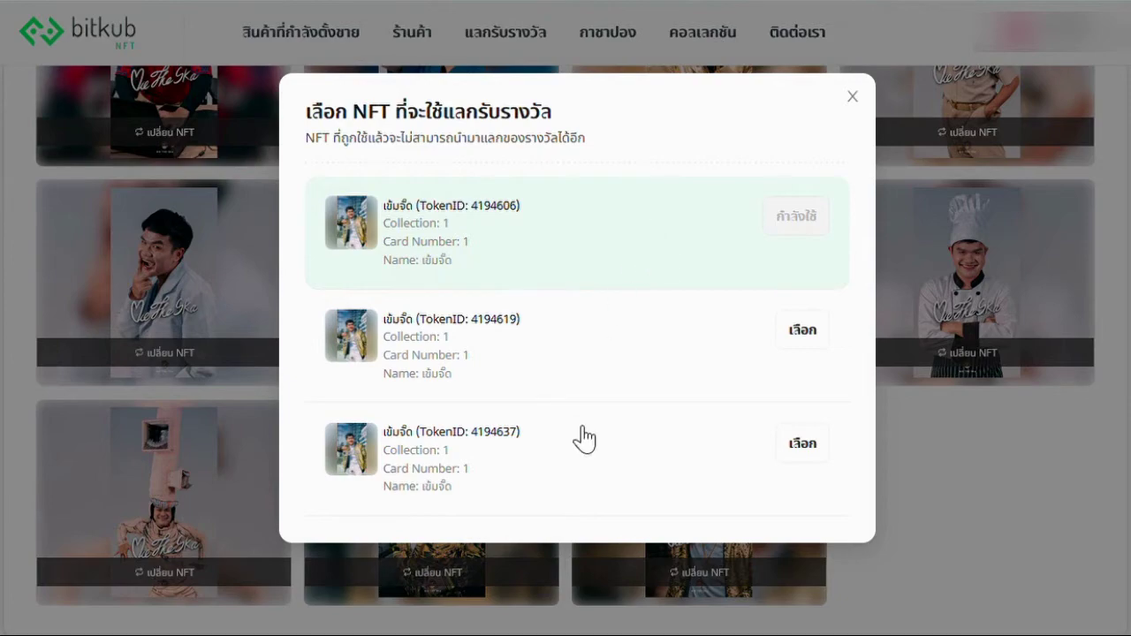
left_click(805, 444)
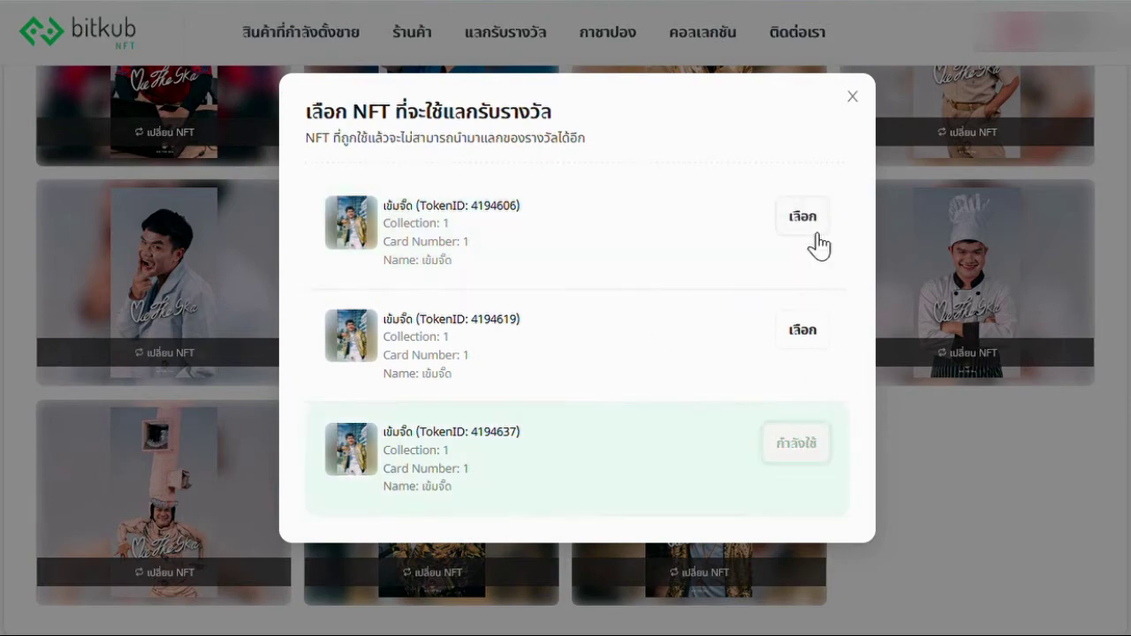
left_click(853, 96)
Check the white-helmet card's available NFTs, and choose TokenID 4457283 for the chef card
left_click(726, 244)
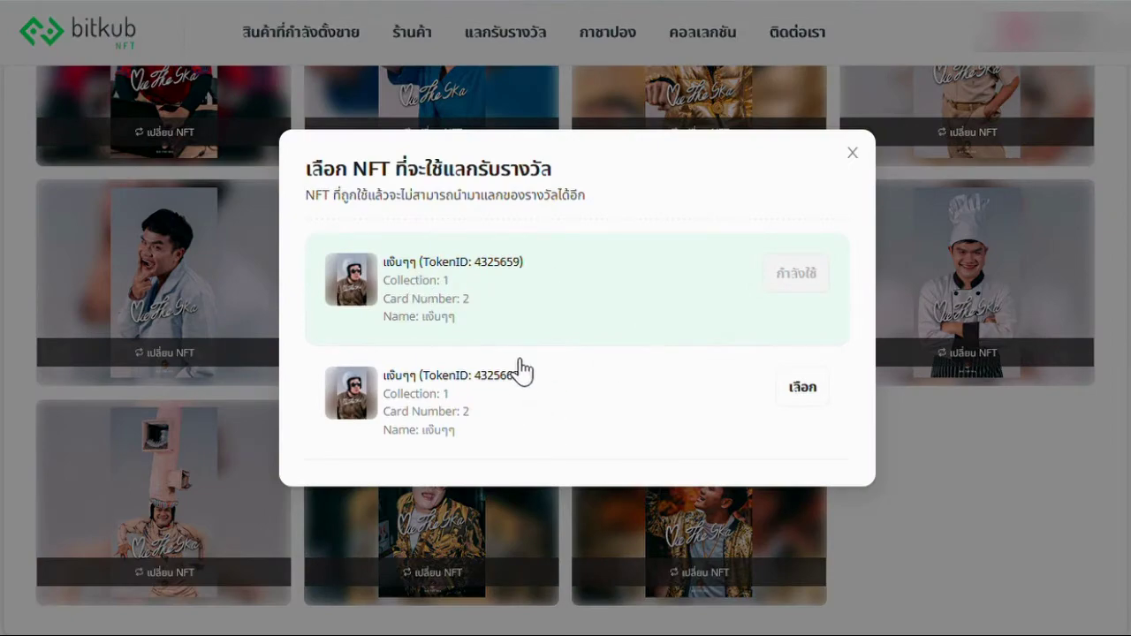
left_click(853, 152)
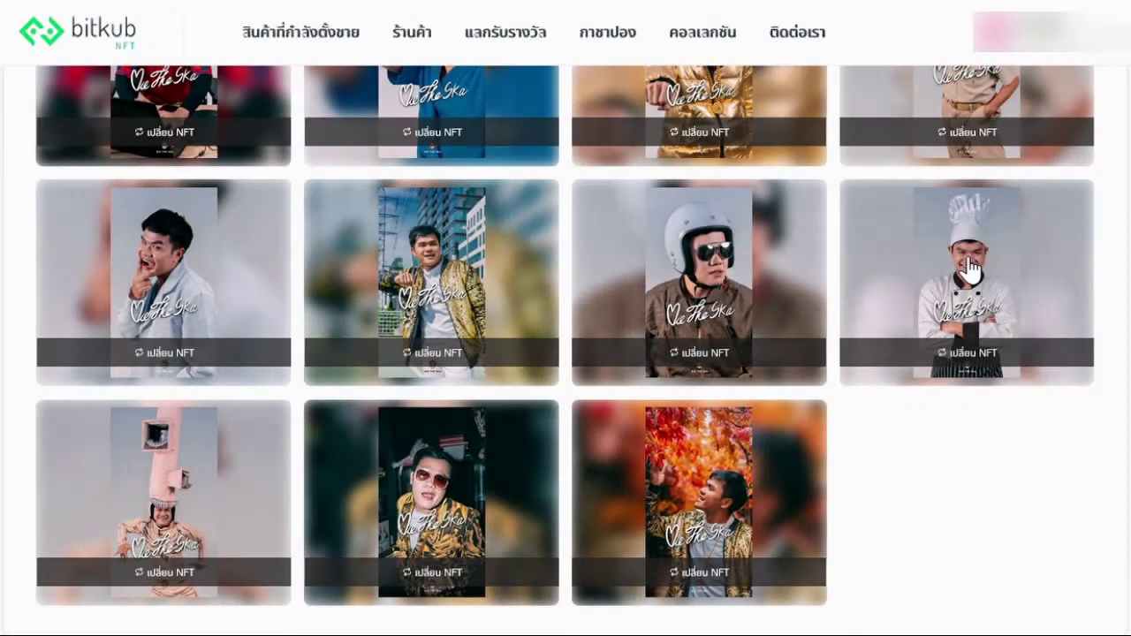
left_click(970, 265)
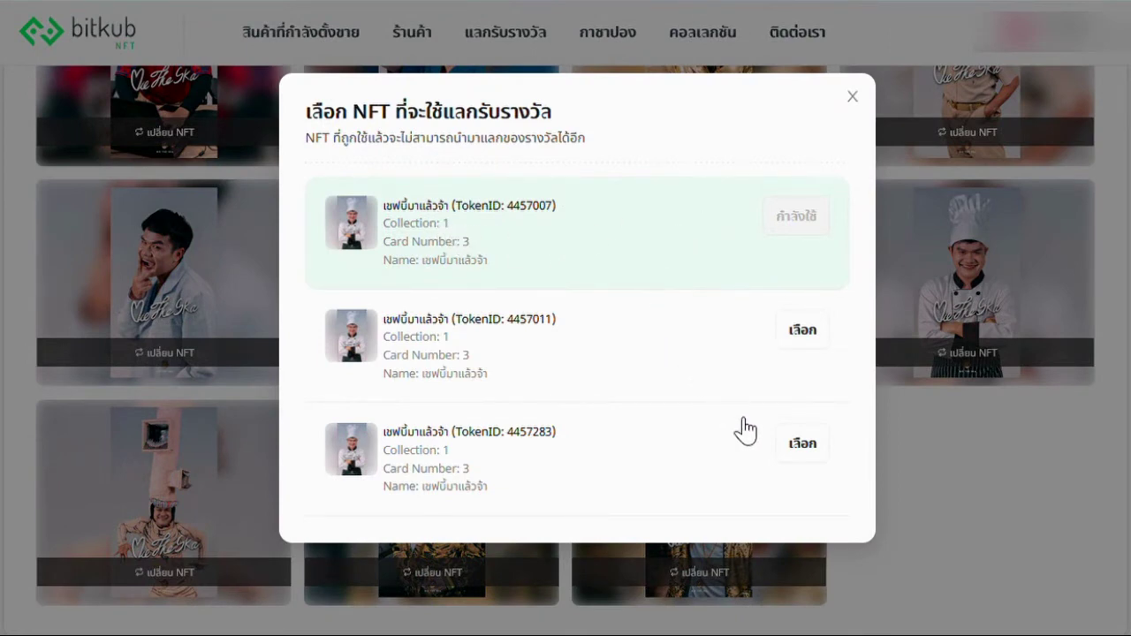
left_click(803, 445)
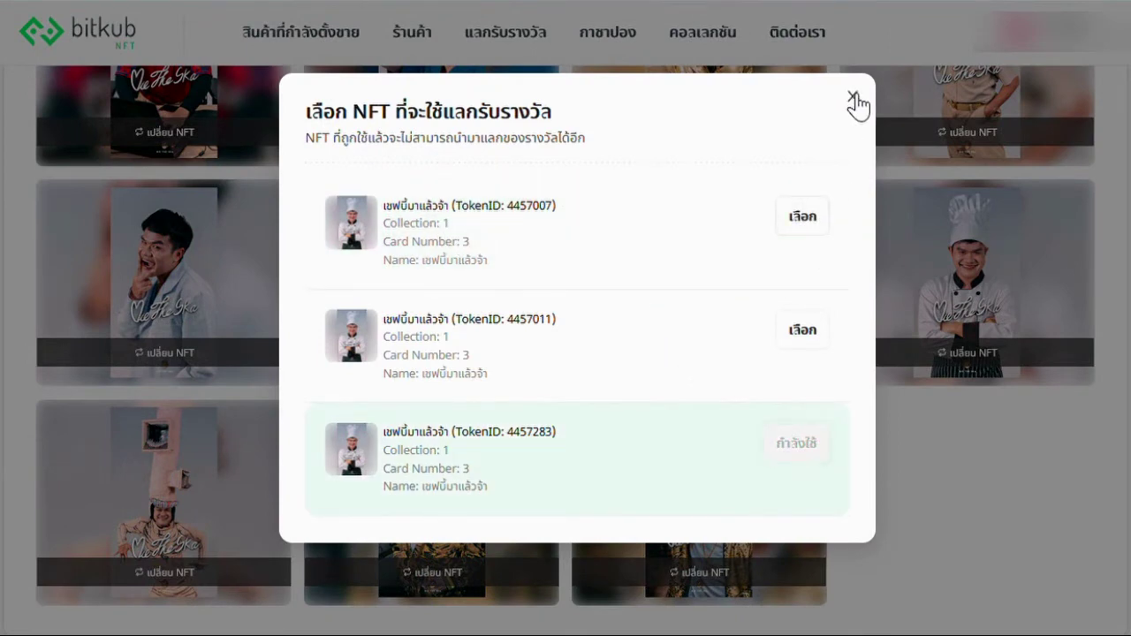
left_click(853, 97)
Check the available NFTs for the siren head, dark sunglasses and autumn leaves cards, and return to the reward summary
scroll(298, 442, "down", 1)
left_click(200, 370)
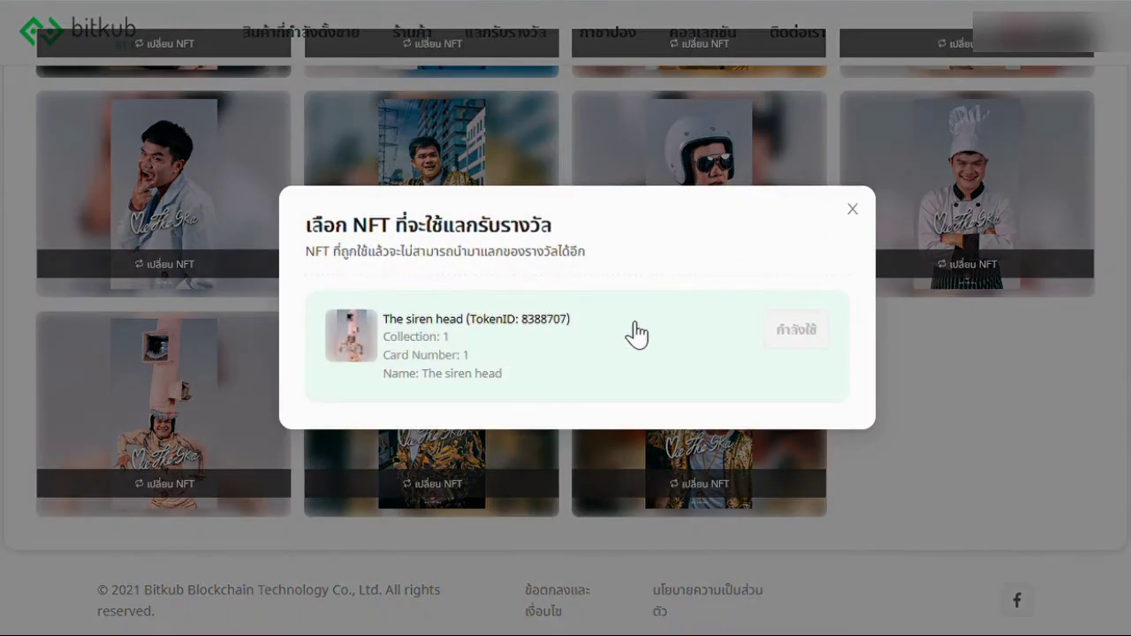
left_click(853, 210)
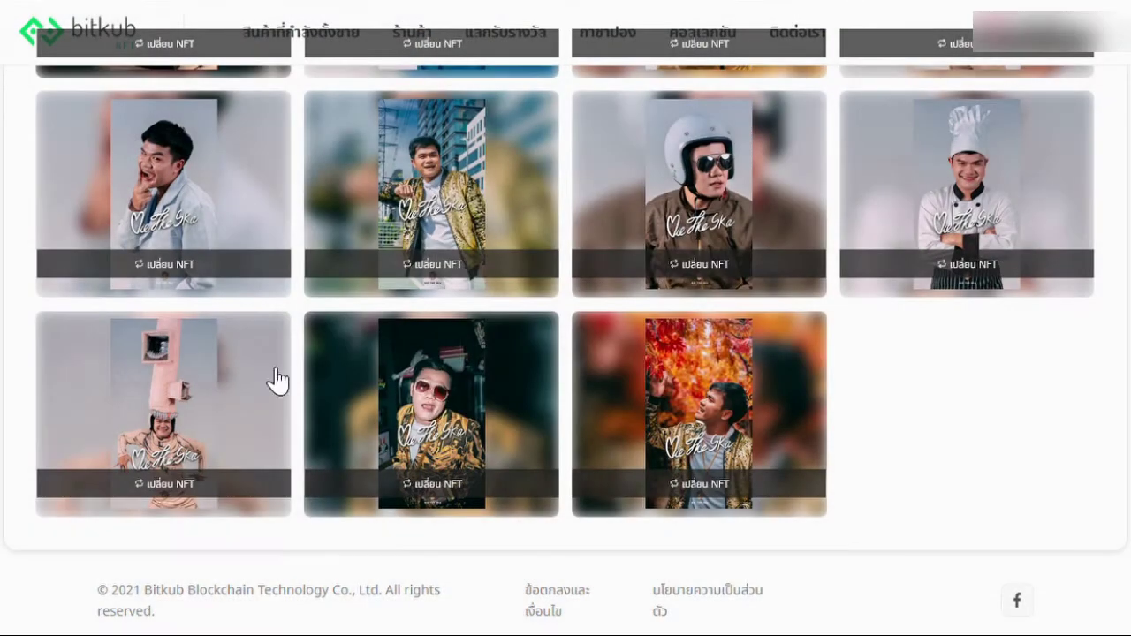
left_click(456, 398)
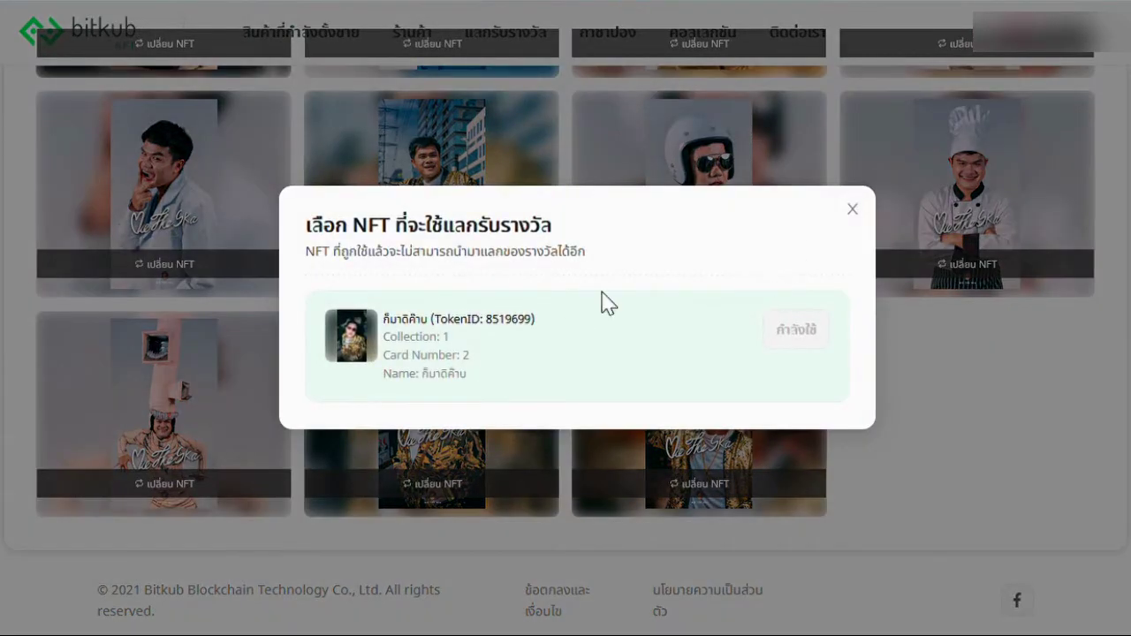
left_click(855, 210)
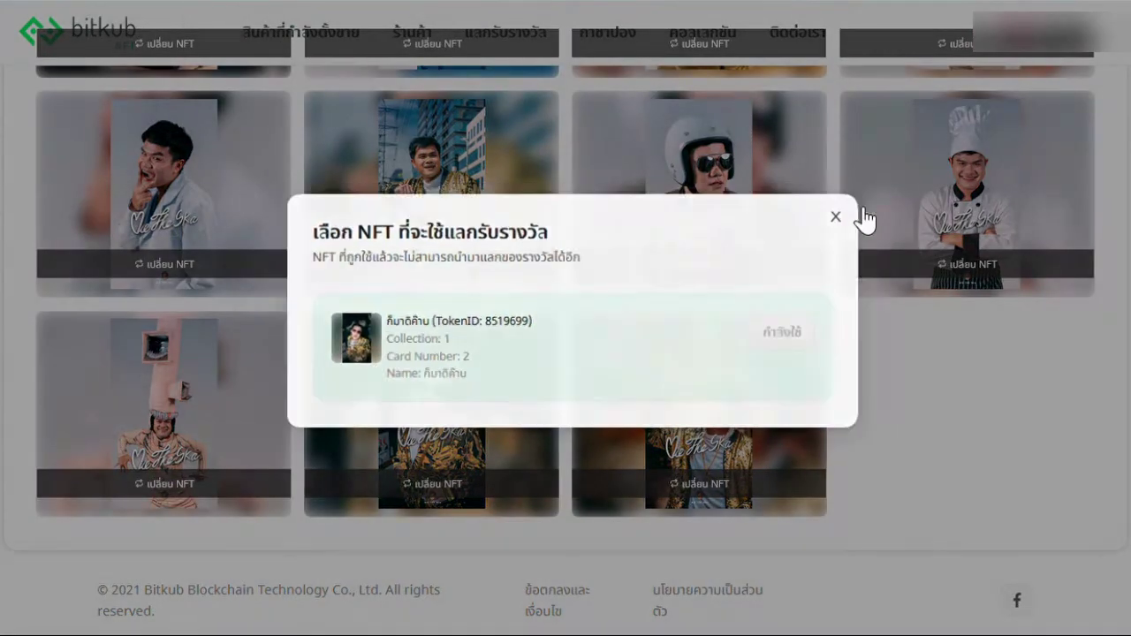
left_click(725, 384)
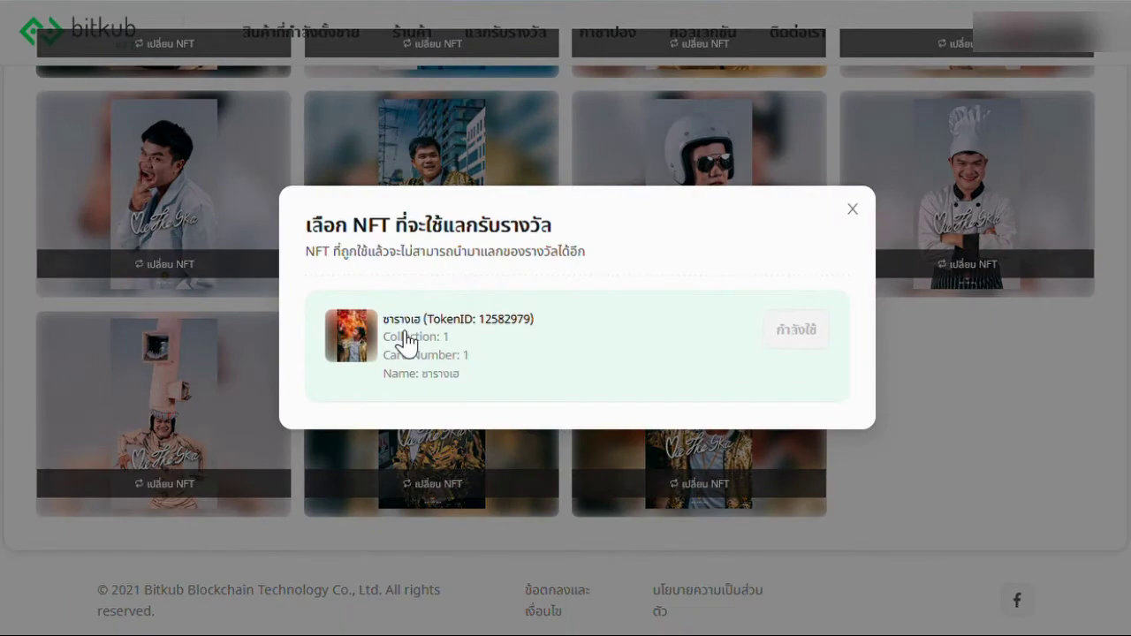
left_click(853, 212)
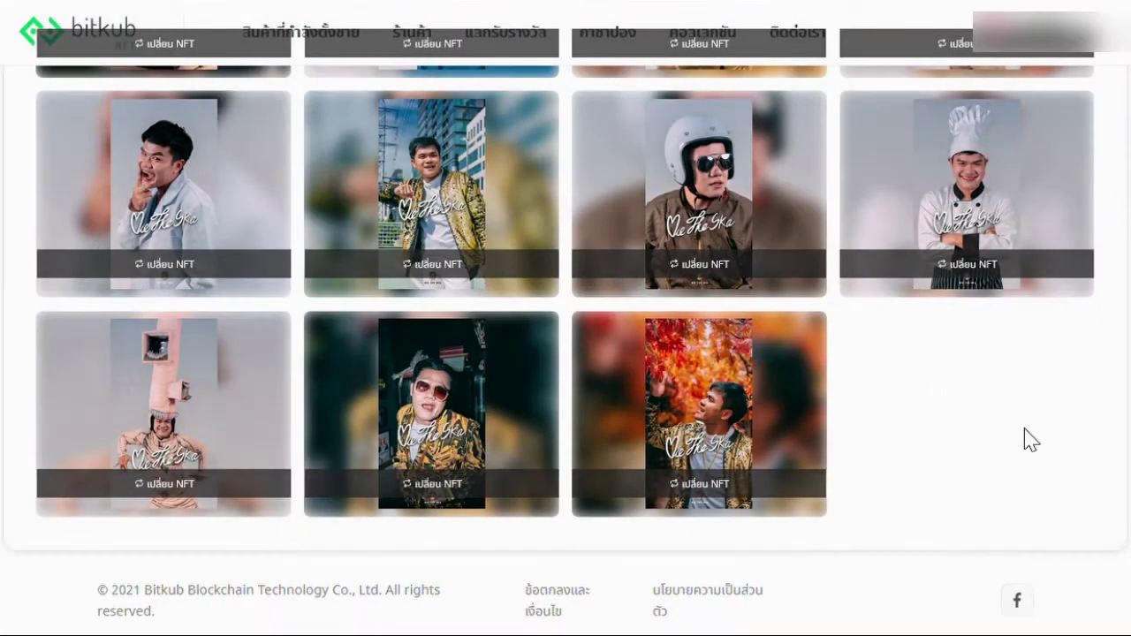
scroll(1031, 440, "up", 10)
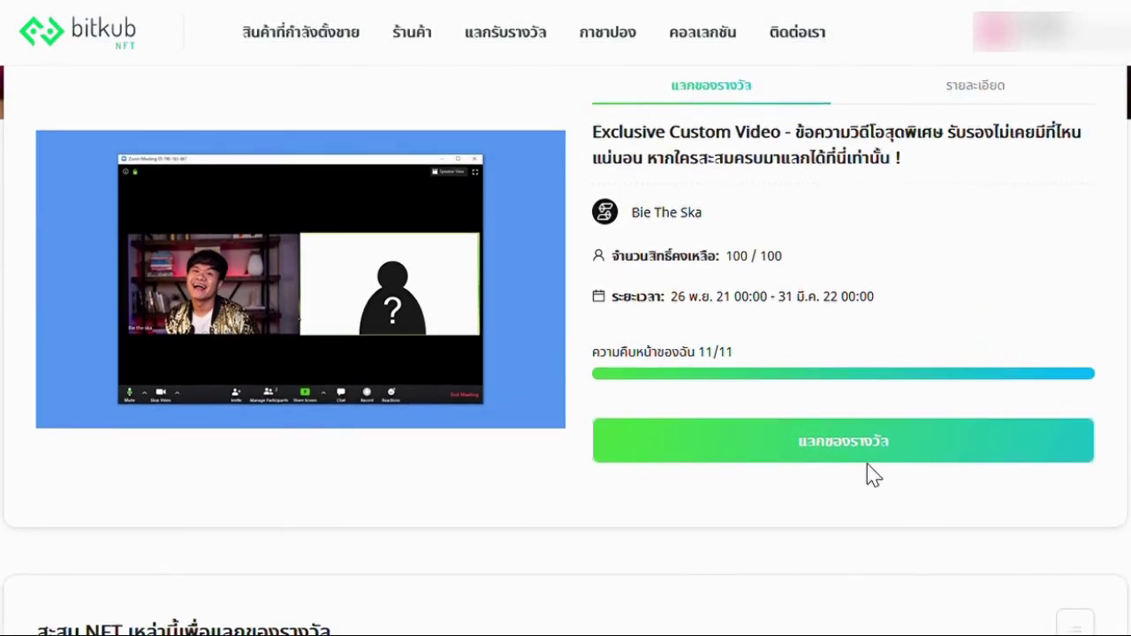
Redeem the Exclusive Custom Video reward with the recipient's full name, phone number, address and extra details saved, and close the finished redemption
left_click(875, 442)
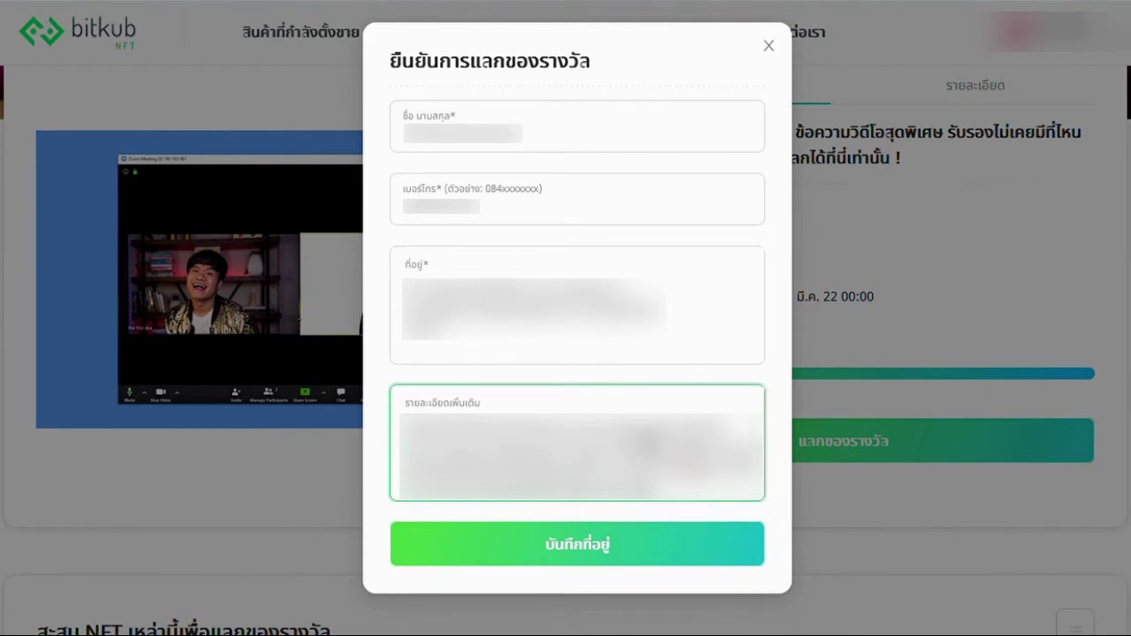
left_click(581, 548)
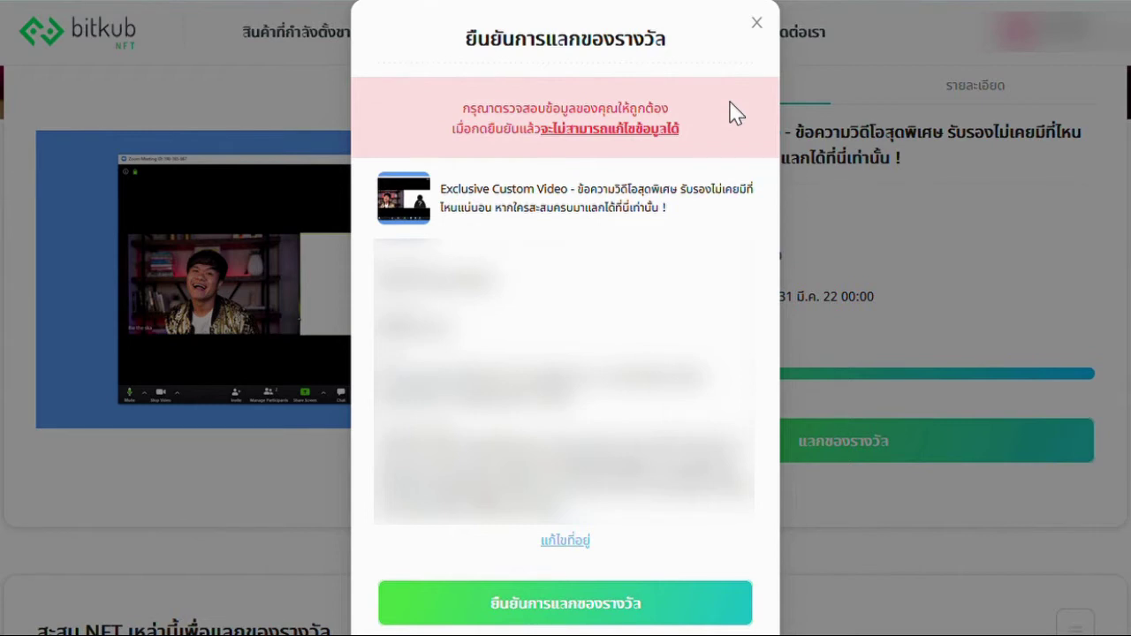
scroll(566, 354, "down", 1)
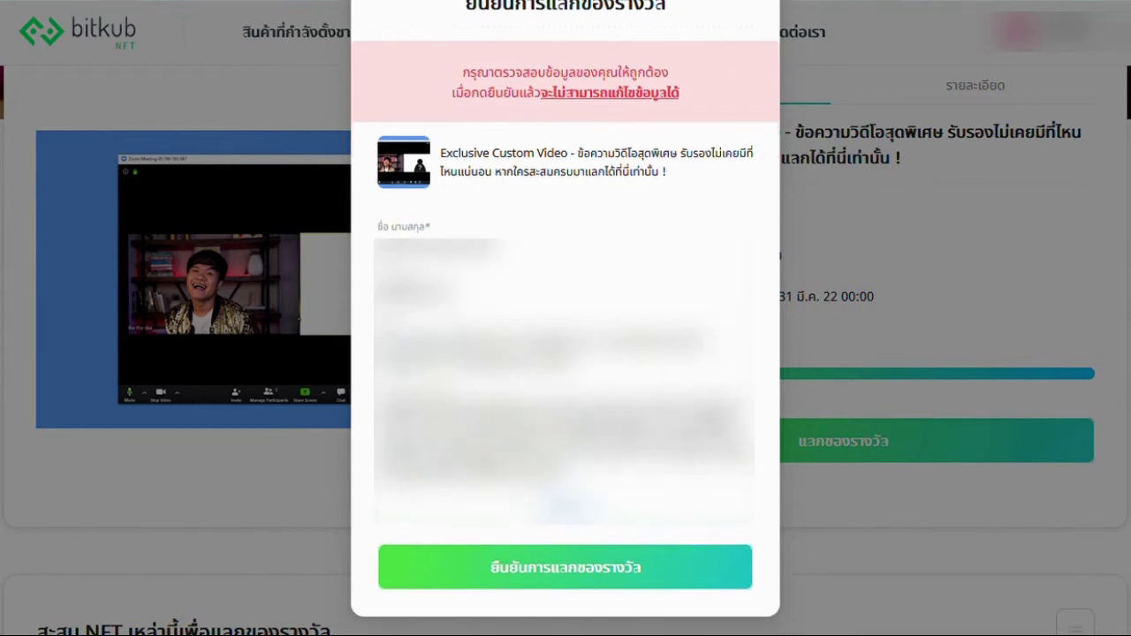
left_click(688, 576)
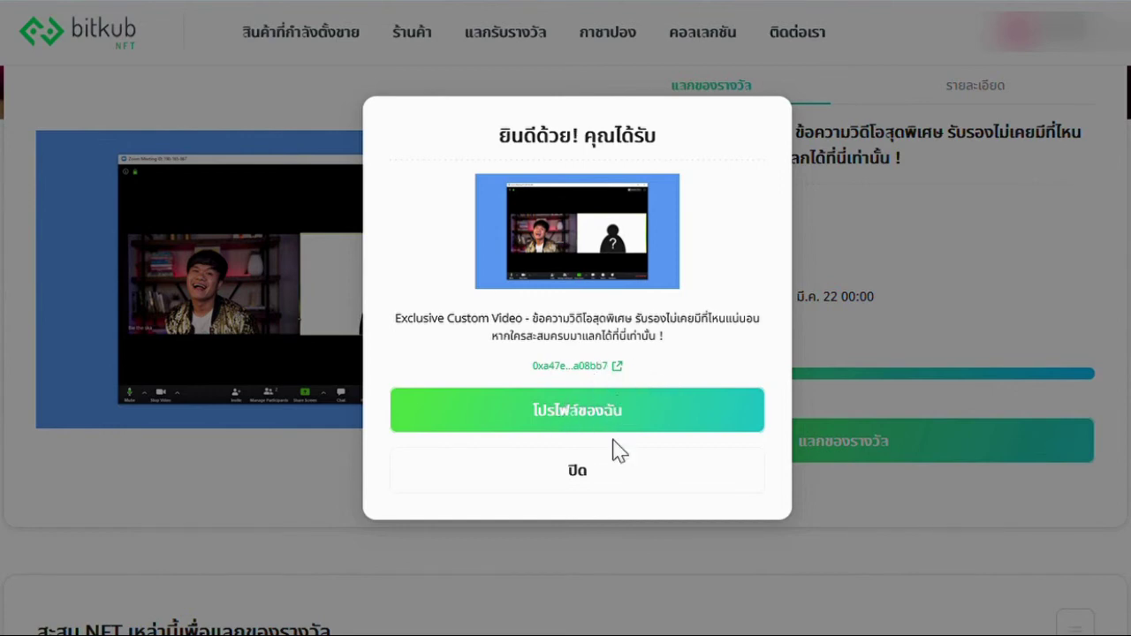
left_click(619, 477)
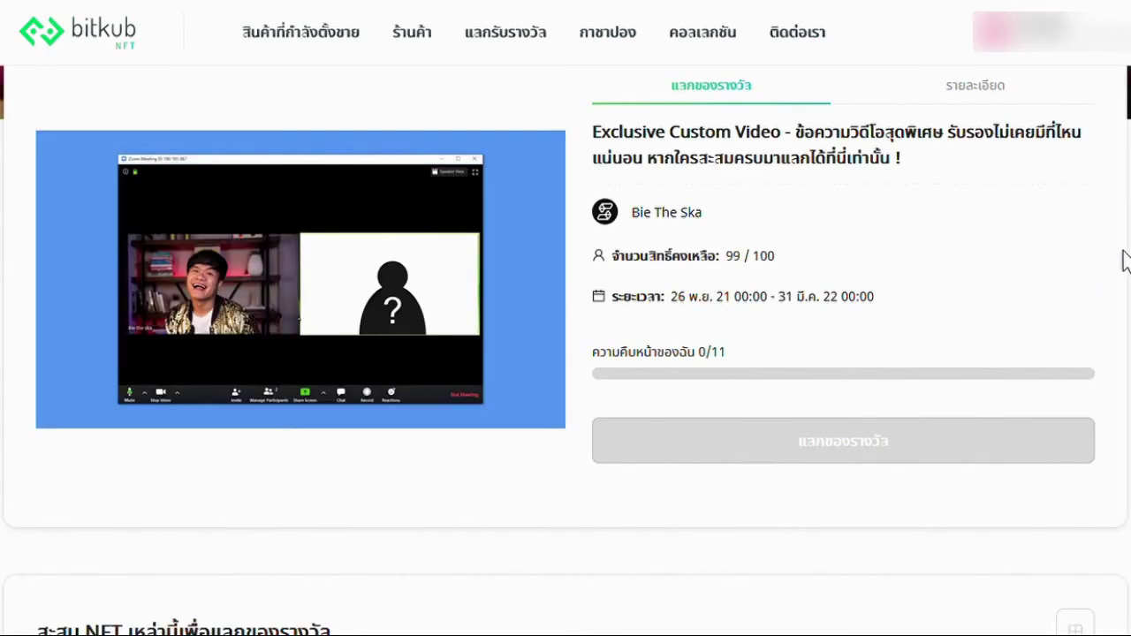
Check the reward's collection progress and required NFT list, and open your own profile
scroll(1124, 262, "down", 5)
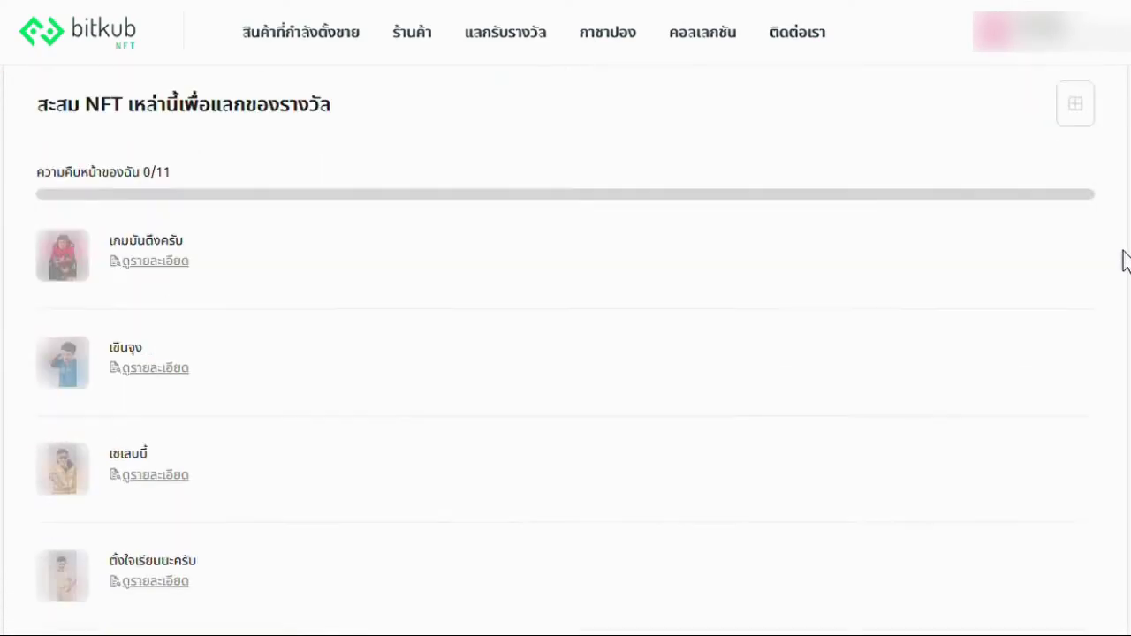
scroll(1123, 261, "up", 6)
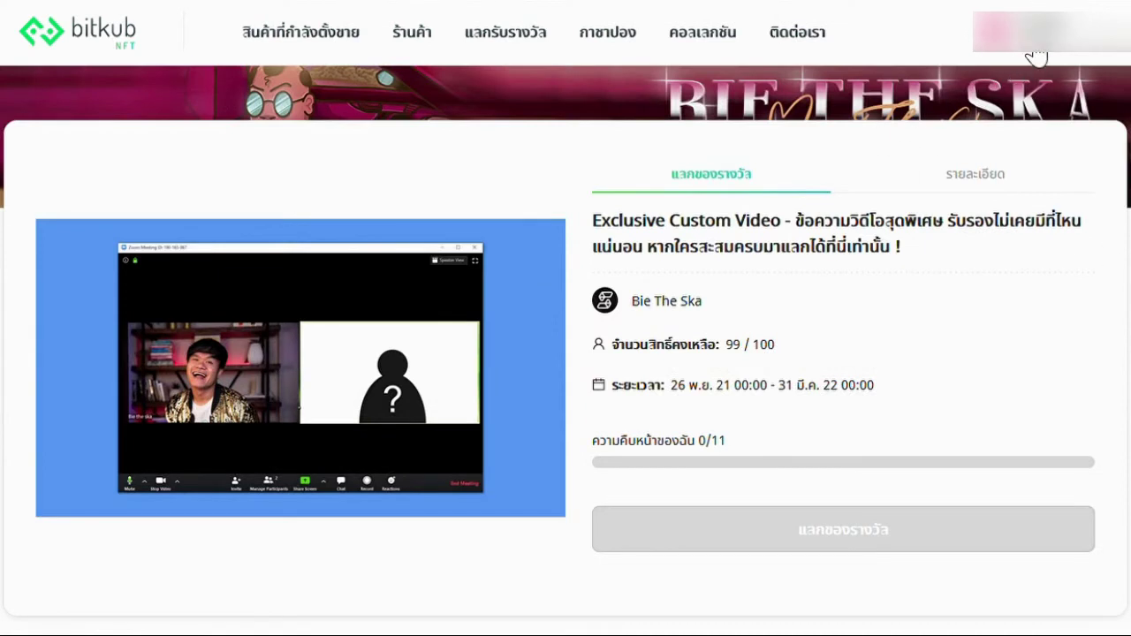
left_click(1048, 32)
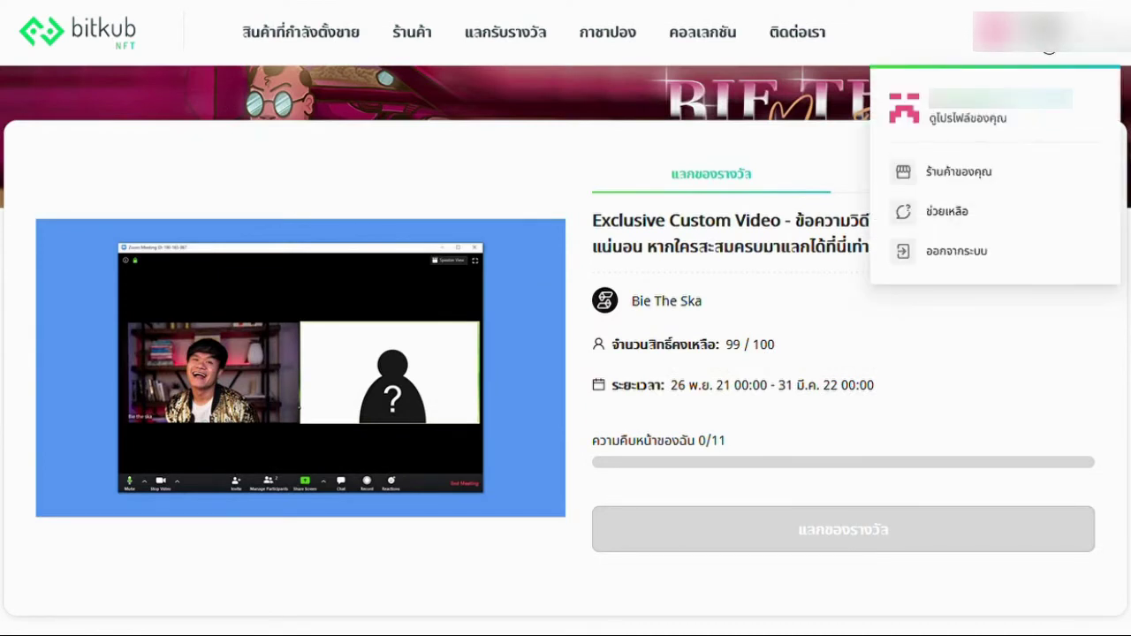
left_click(988, 133)
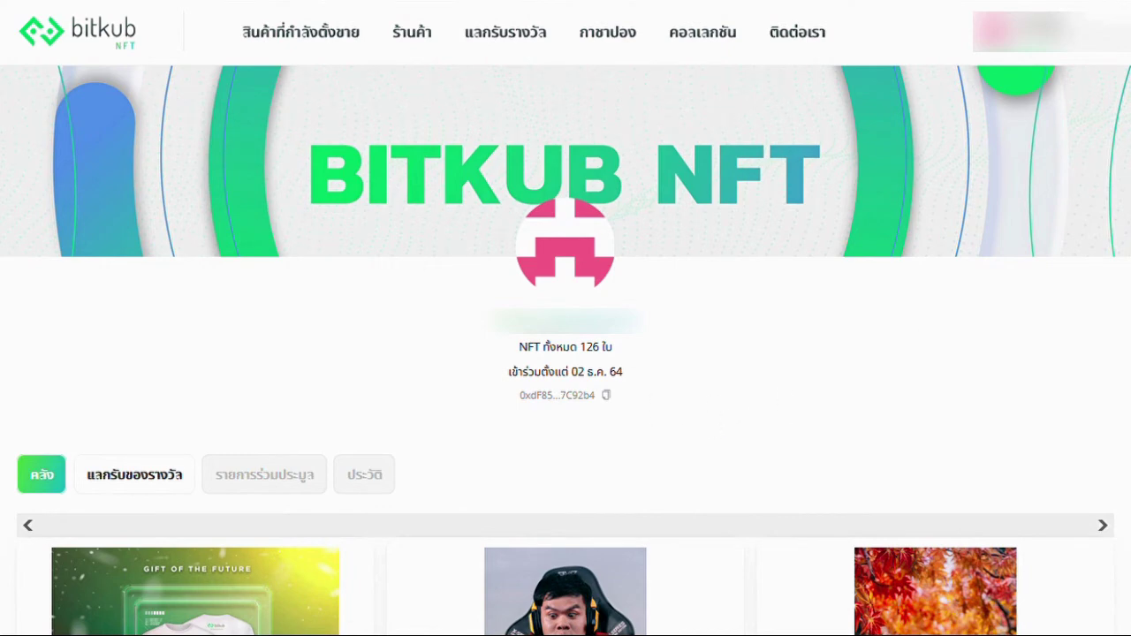
Examine the profile's NFT vault, comparing the edition numbers and used markings on the Bie The Ska cards
scroll(565, 353, "down", 8)
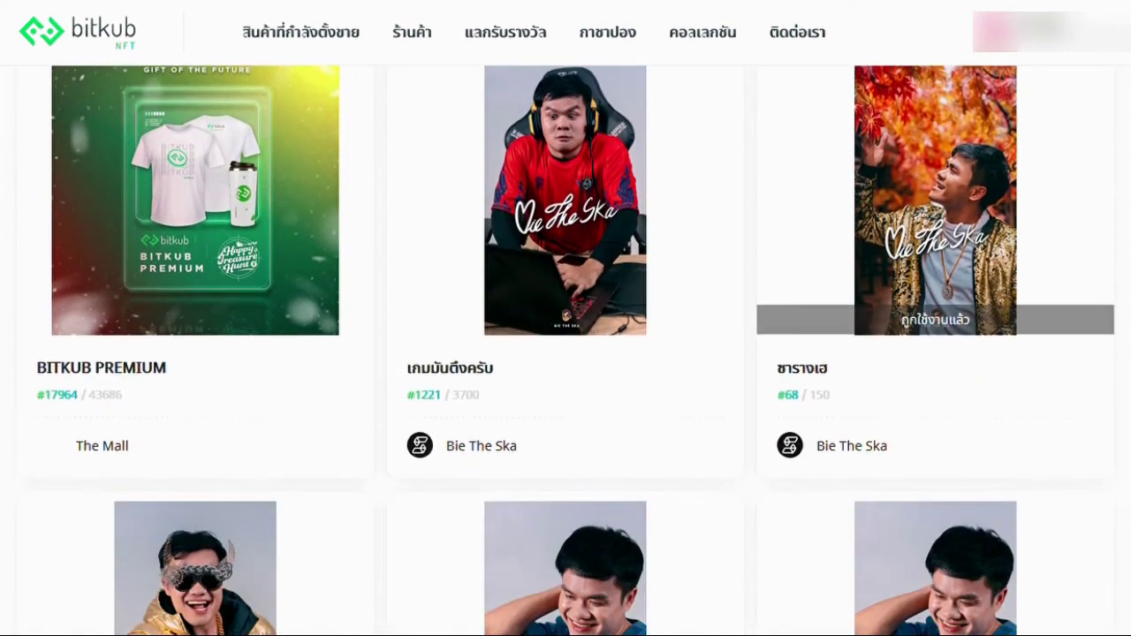
scroll(316, 468, "down", 3)
scroll(315, 468, "up", 2)
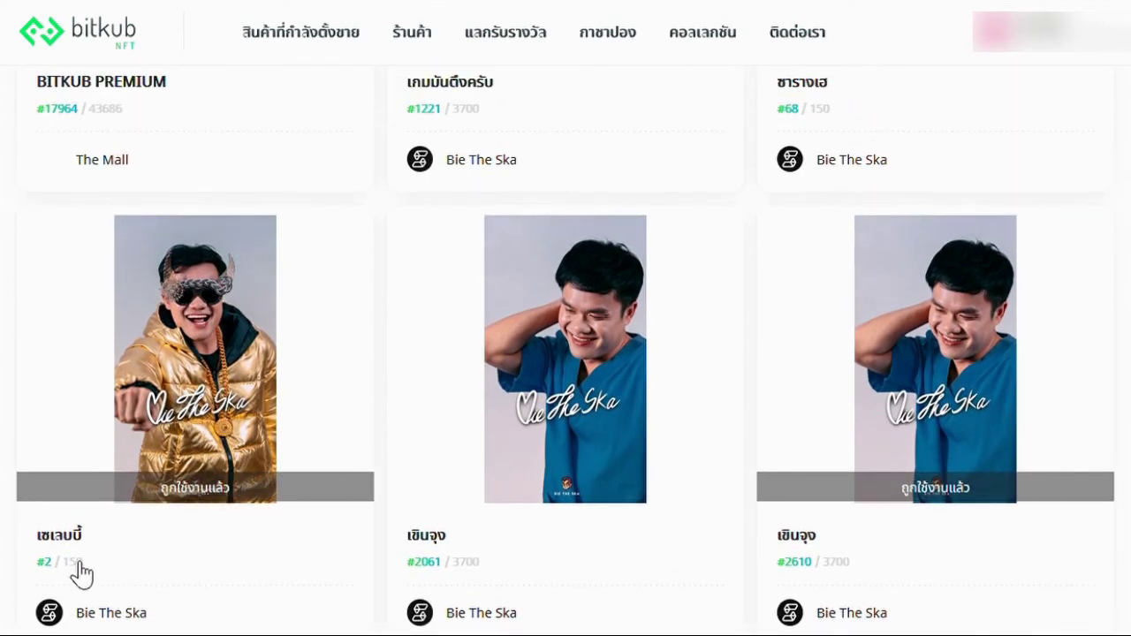
scroll(222, 374, "down", 1)
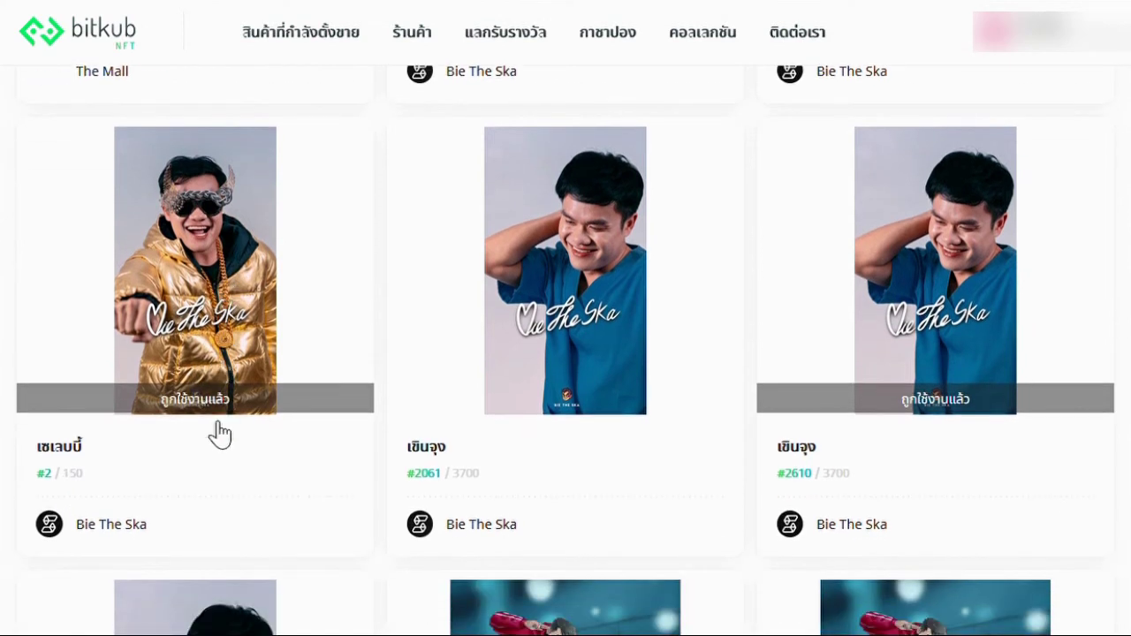
scroll(227, 389, "up", 2)
scroll(227, 392, "down", 1)
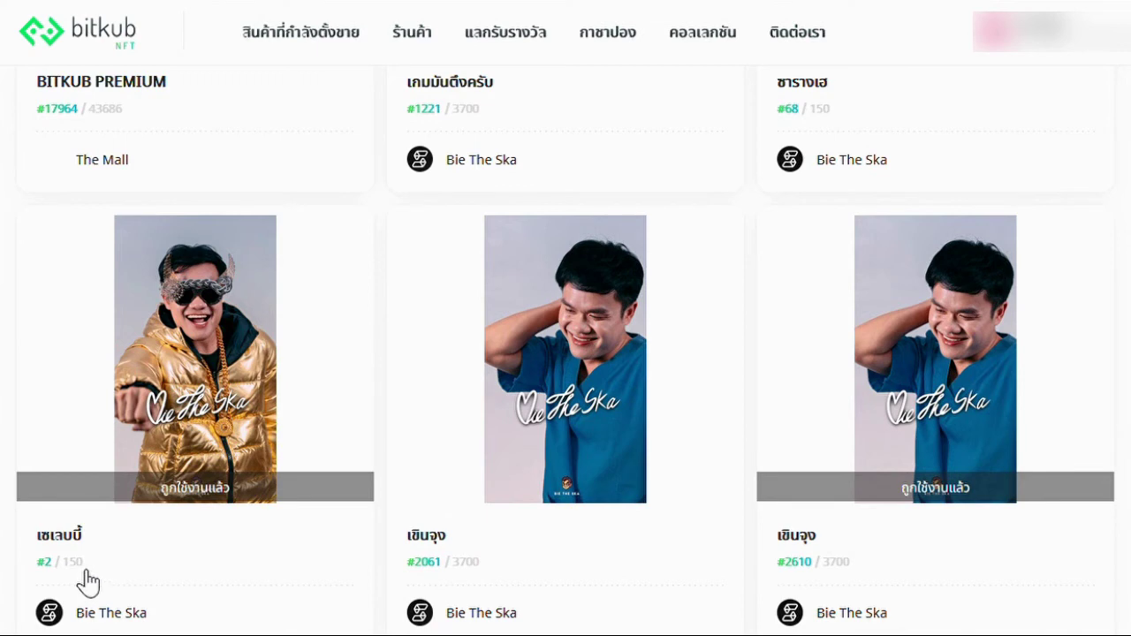
scroll(265, 430, "up", 2)
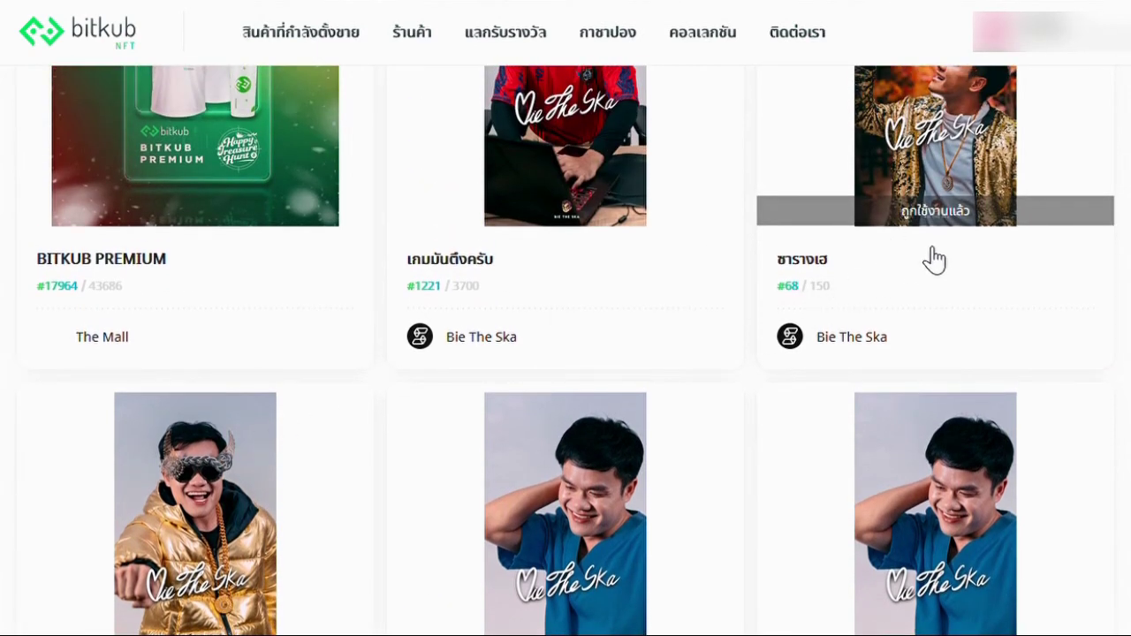
scroll(935, 258, "up", 1)
scroll(932, 263, "down", 2)
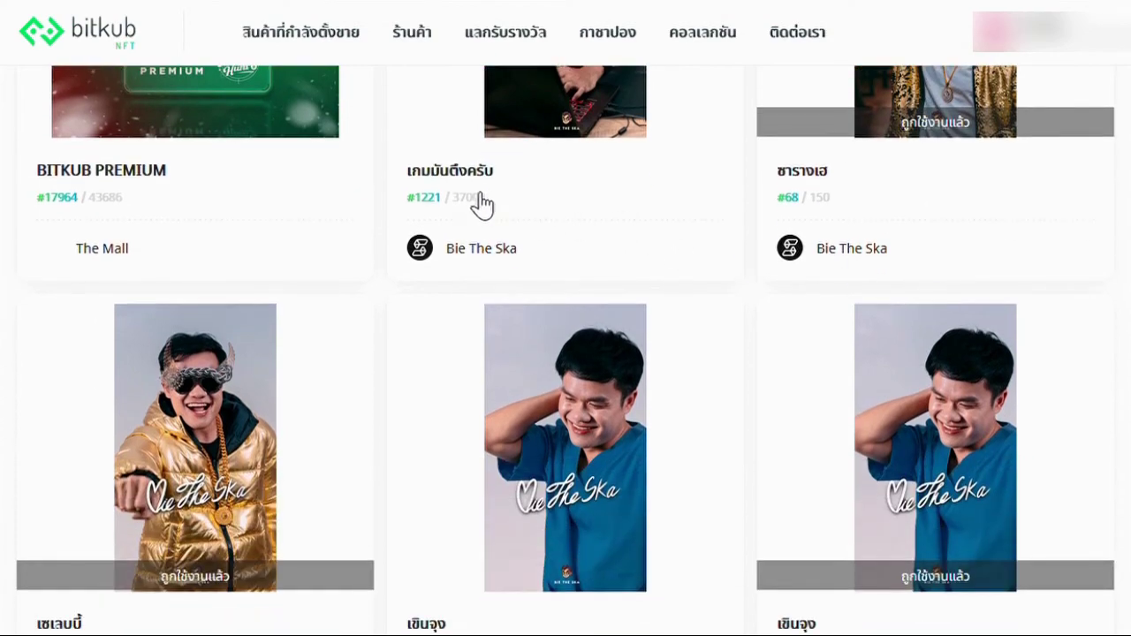
scroll(655, 172, "down", 2)
scroll(813, 399, "down", 4)
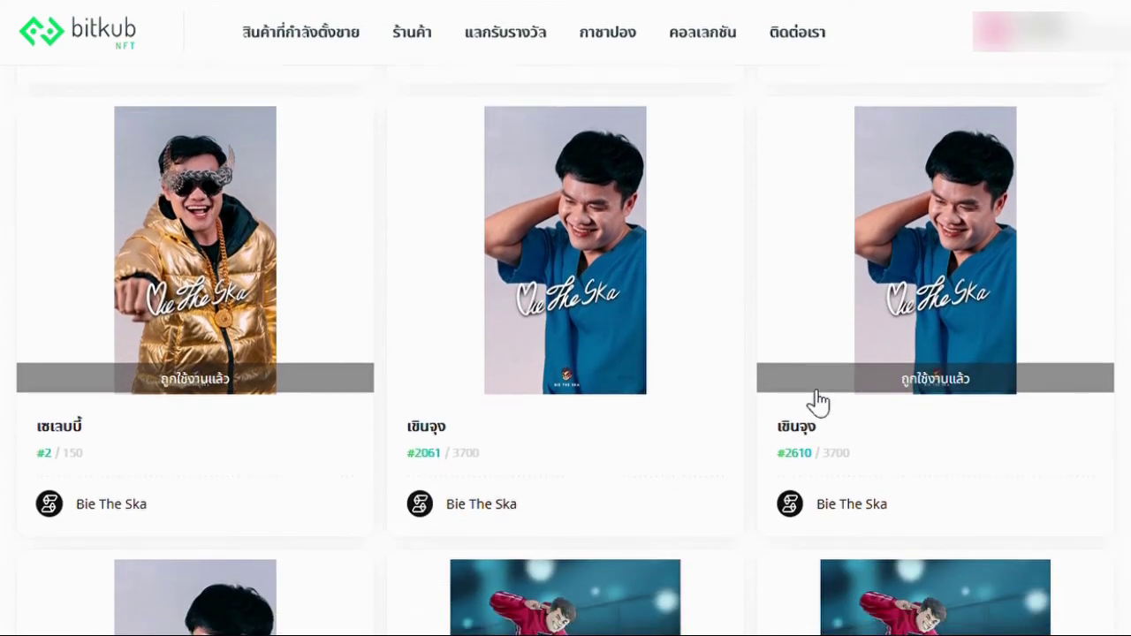
scroll(687, 384, "down", 1)
Show the redeemed rewards section of the profile
scroll(681, 384, "up", 13)
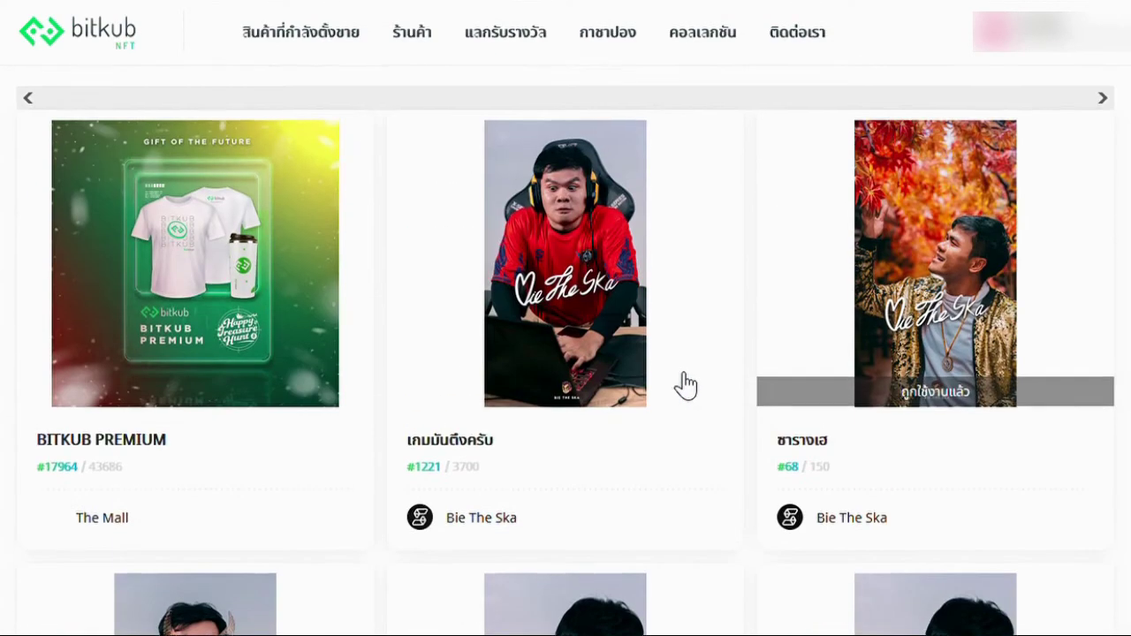
scroll(681, 383, "up", 1)
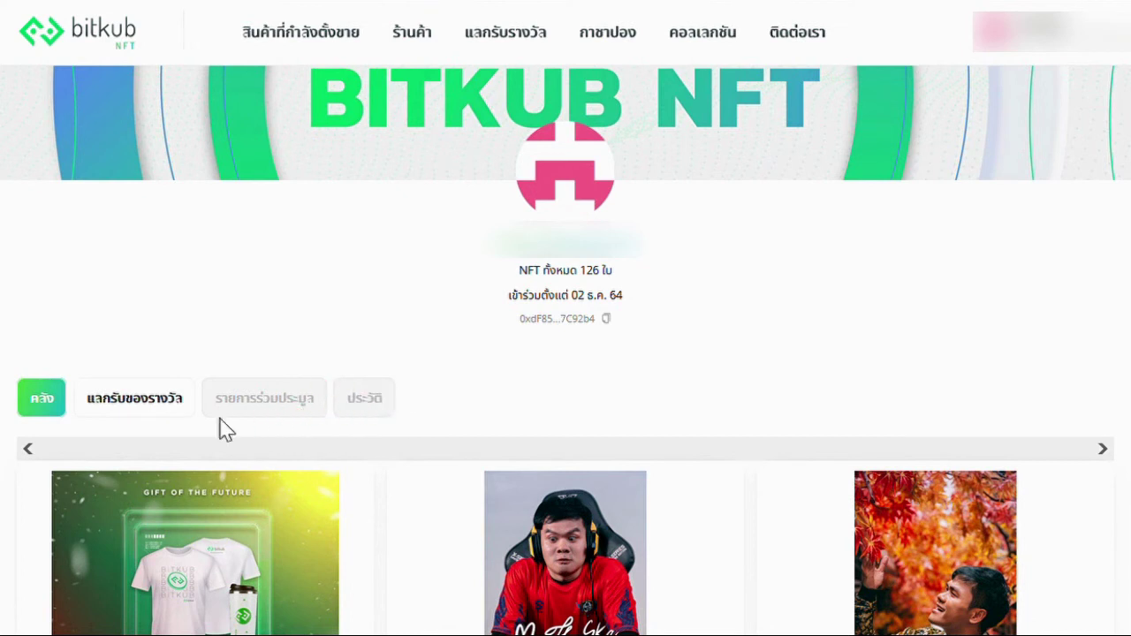
left_click(128, 405)
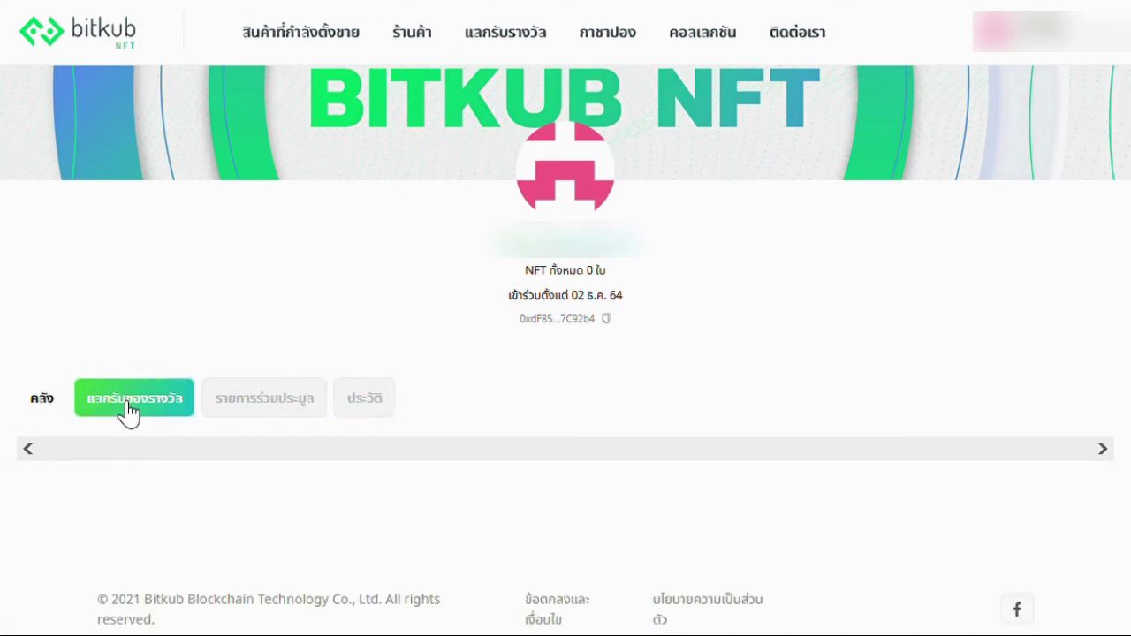